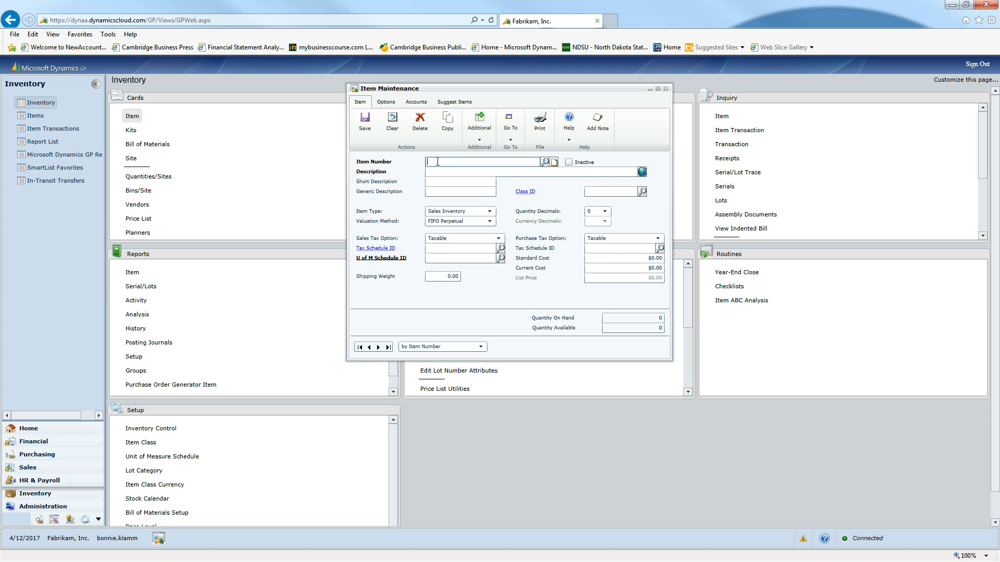
Enter item number MLW242-0001 with the description Color Printer for the new inventory item
type("MLW242-")
type("0001")
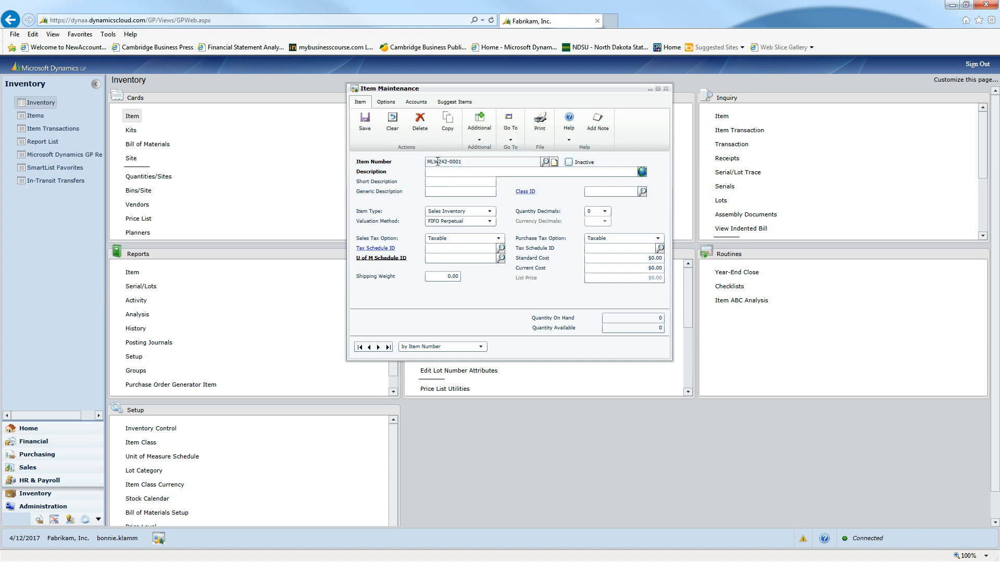
left_click(437, 172)
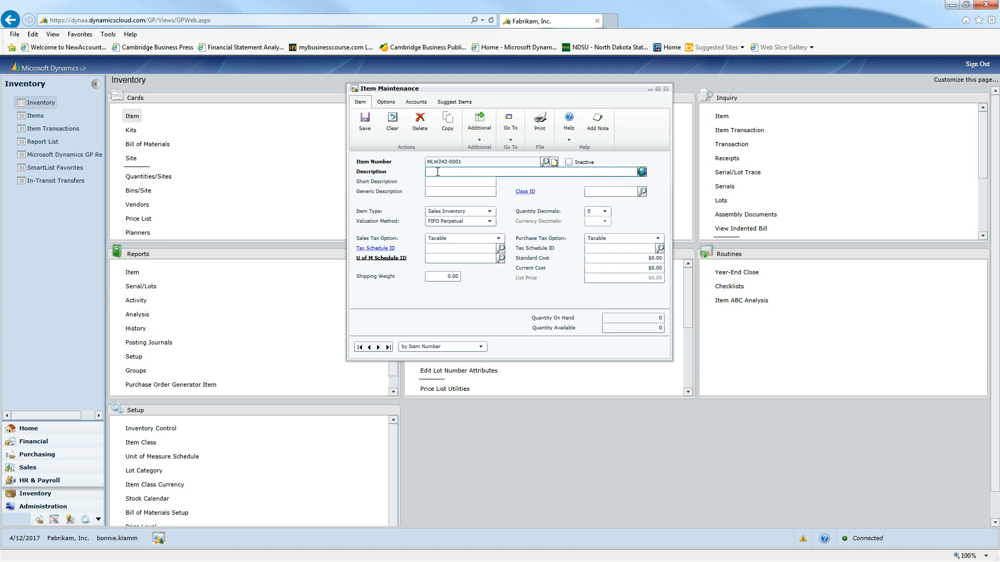
type("cOLOR PRINTER")
key("BackSpace")
key("BackSpace")
key("BackSpace")
key("BackSpace")
key("BackSpace")
key("BackSpace")
key("BackSpace")
key("BackSpace")
key("BackSpace")
key("BackSpace")
type("Color Printer")
Set the item's short description to Printer
key("Tab")
type("Printe")
key("Tab")
key("Tab")
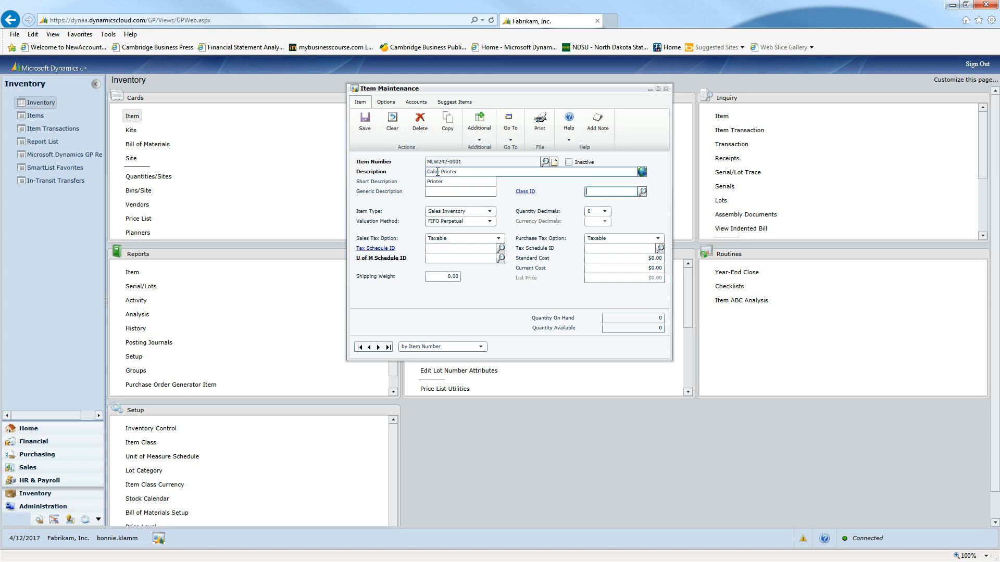
Assign item class PRINTERS-1 and update the item's information, posting accounts and overhead defaults from that class
left_click(644, 193)
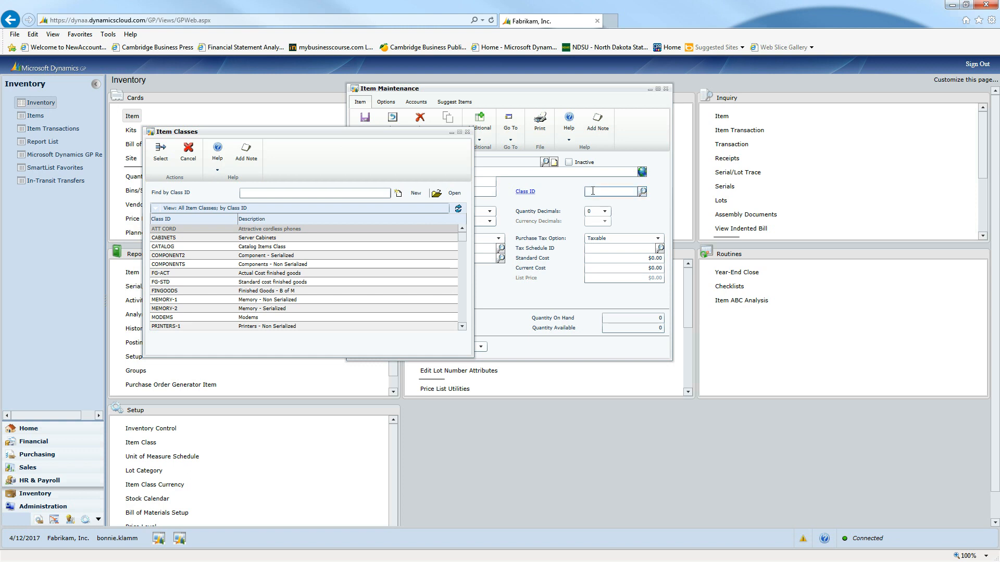
left_click(269, 194)
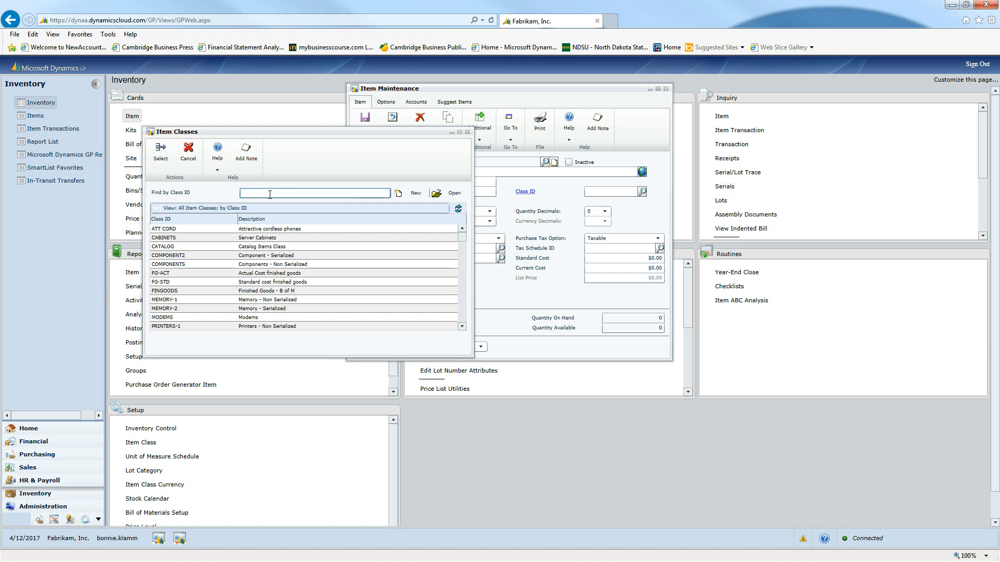
type("Printer")
key("Tab")
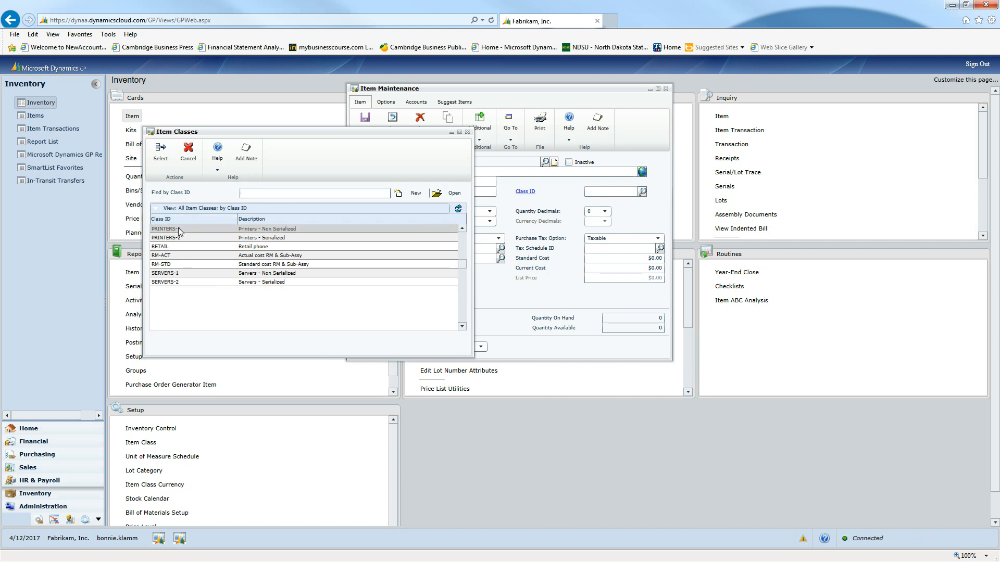
left_click(160, 150)
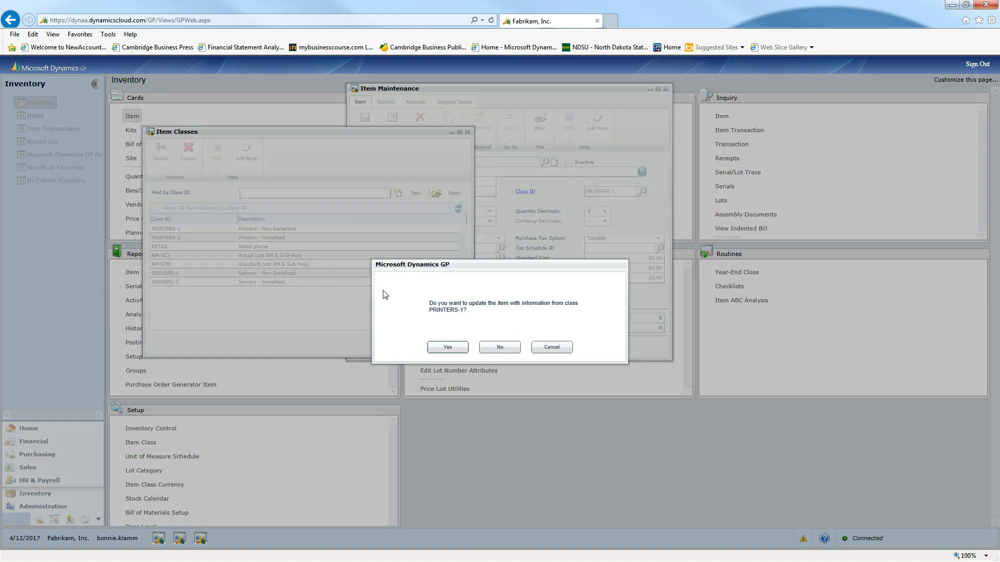
left_click(448, 347)
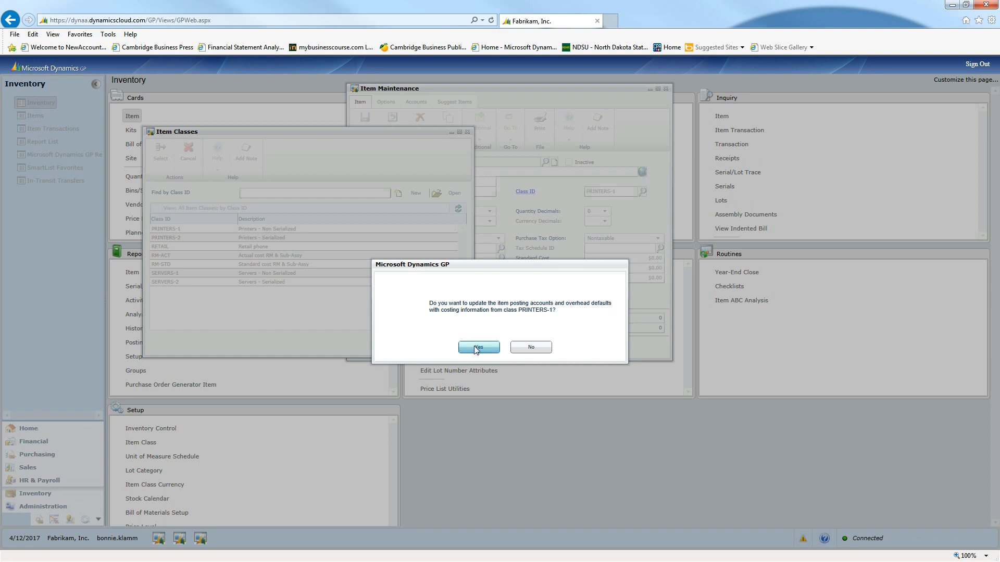
left_click(476, 348)
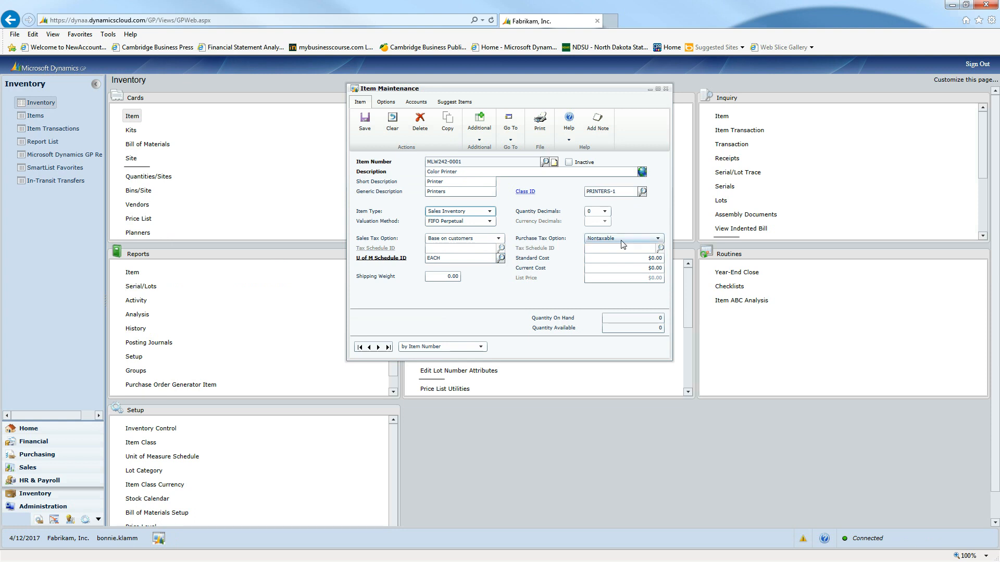
Set both the item's standard cost and current cost to $100.00
left_click(648, 259)
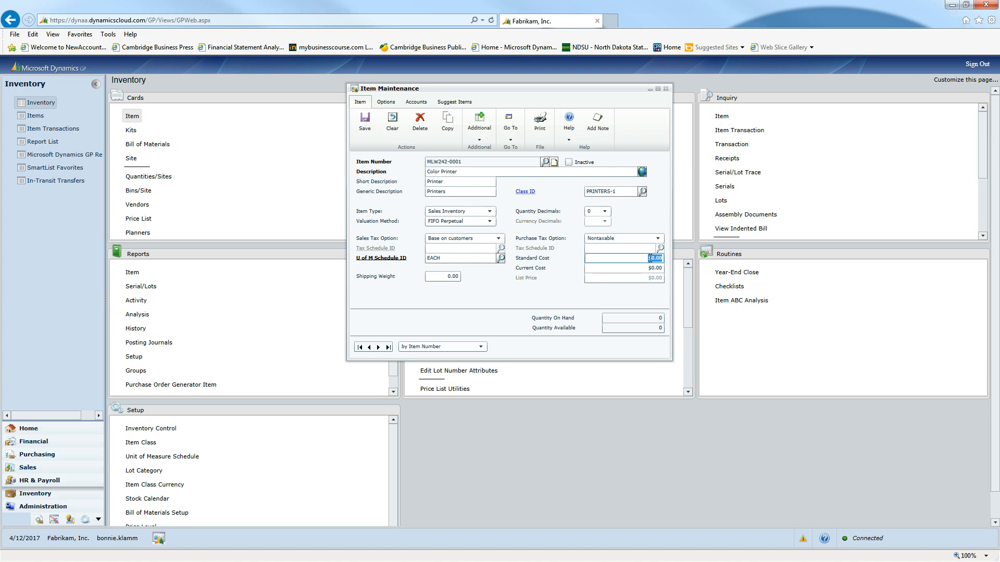
type("0.10")
type("0")
key("Tab")
type("100")
Review the item's options and its Inventory, Sales and Cost of Goods Sold posting accounts, and return to the main item card
left_click(385, 102)
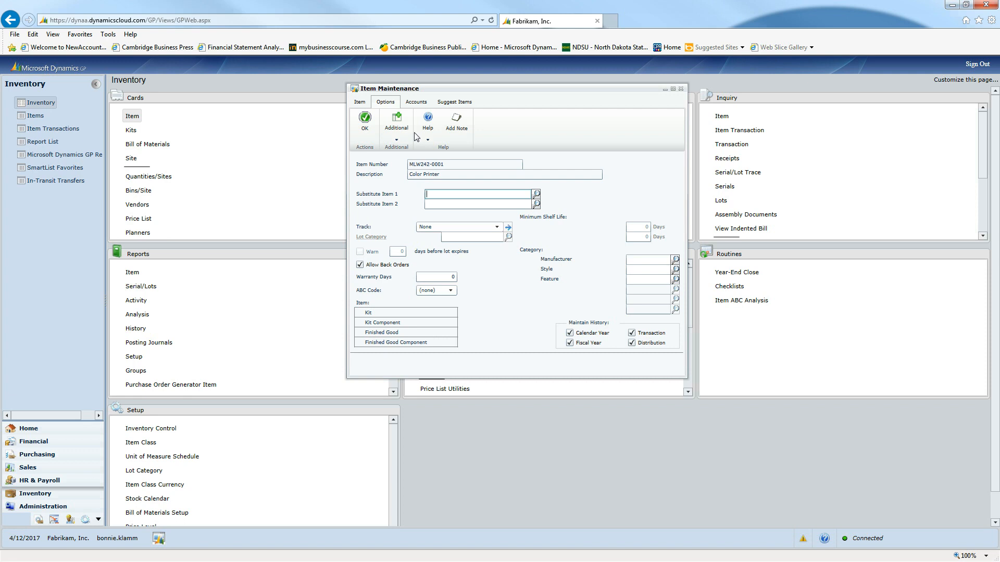
left_click(415, 103)
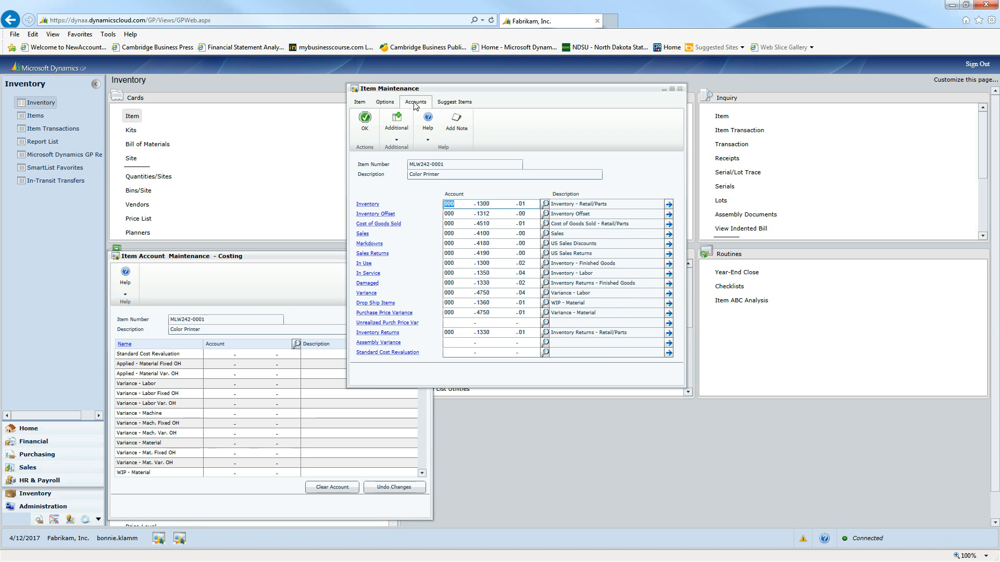
left_click(502, 204)
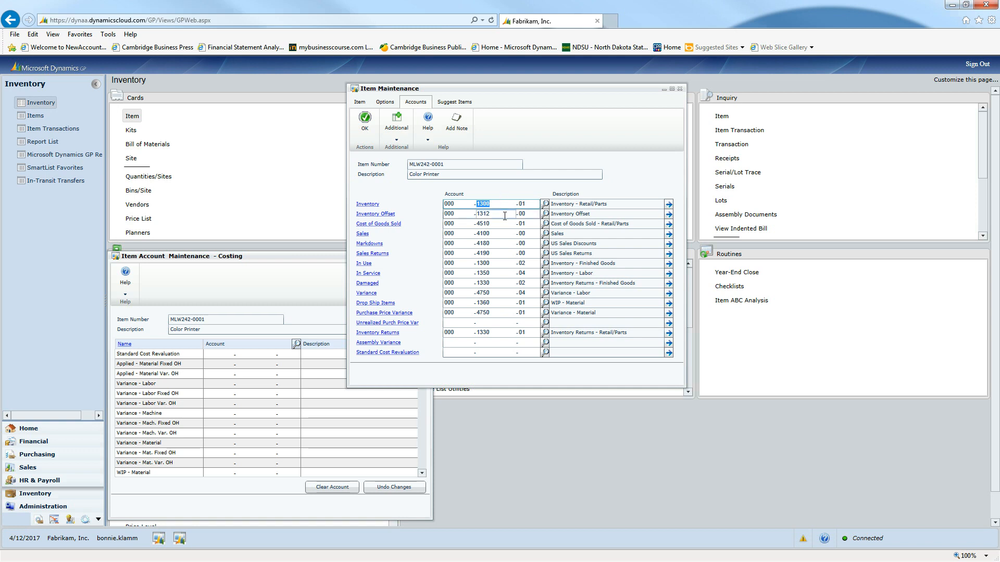
left_click(494, 234)
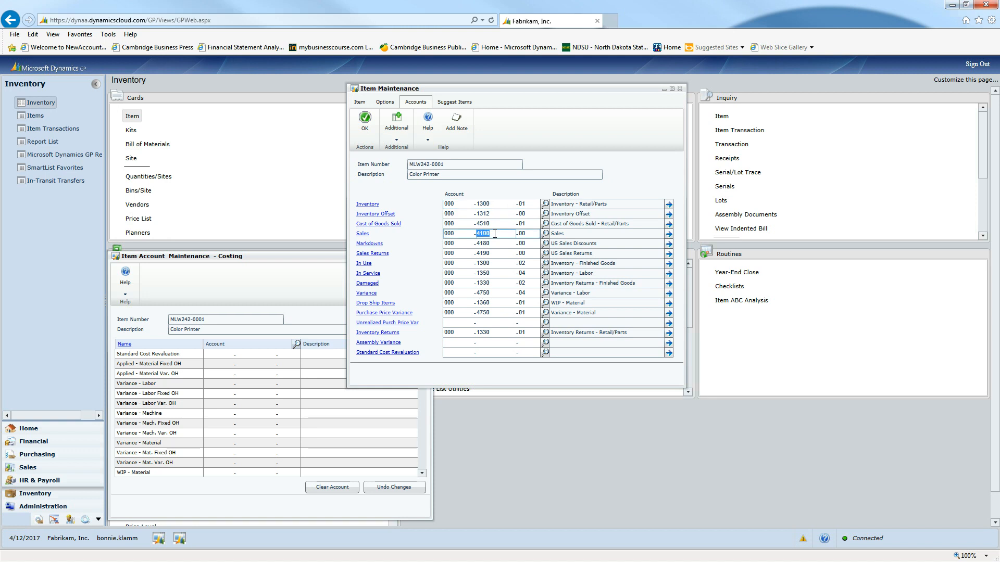
left_click(494, 224)
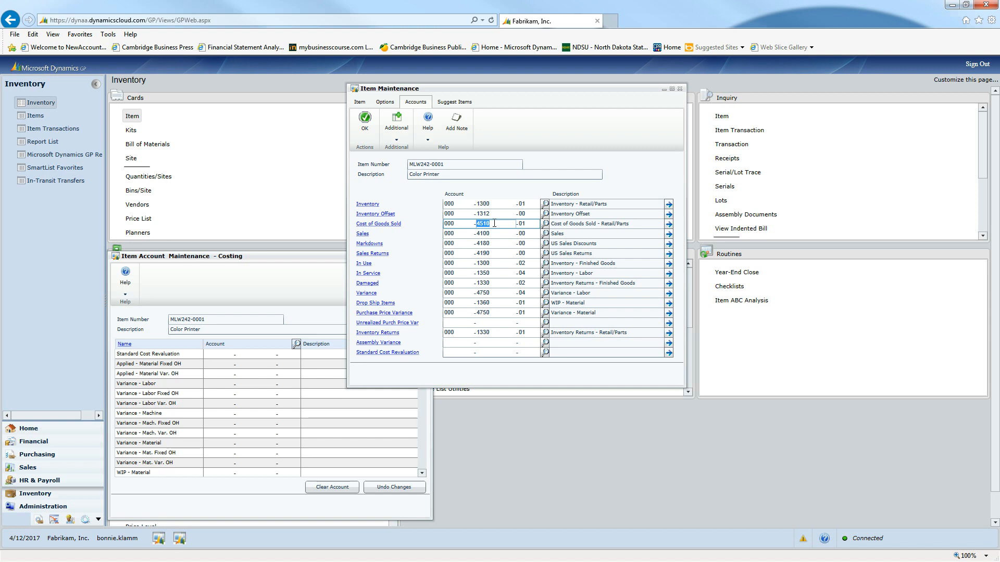
left_click(365, 120)
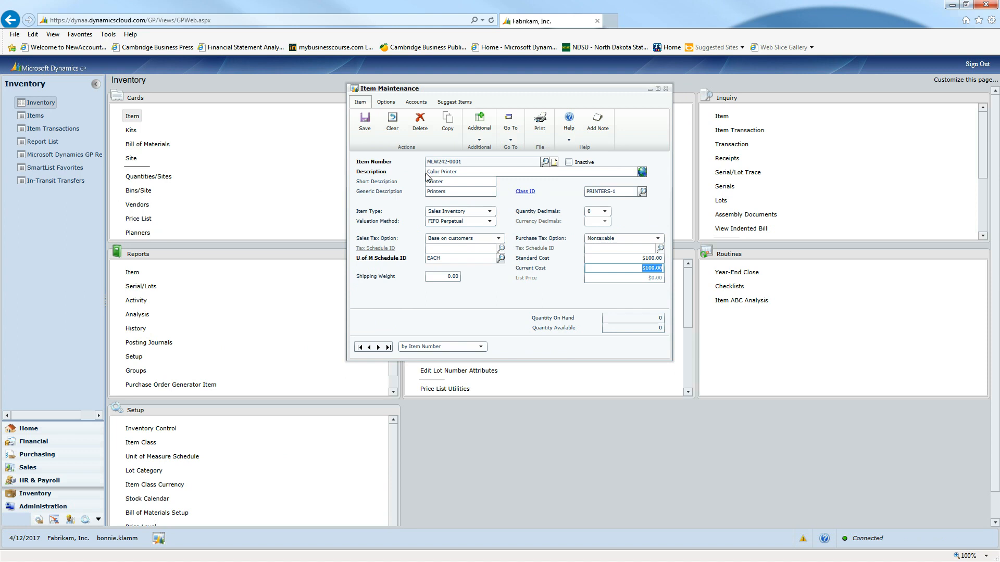
Open the price list for the color printer, saving the item changes
left_click(511, 138)
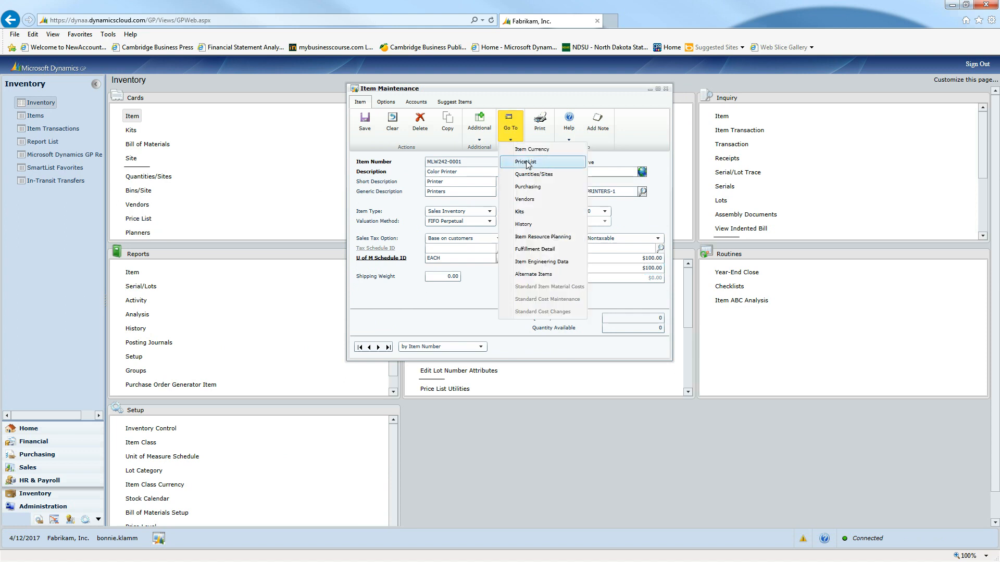
left_click(526, 162)
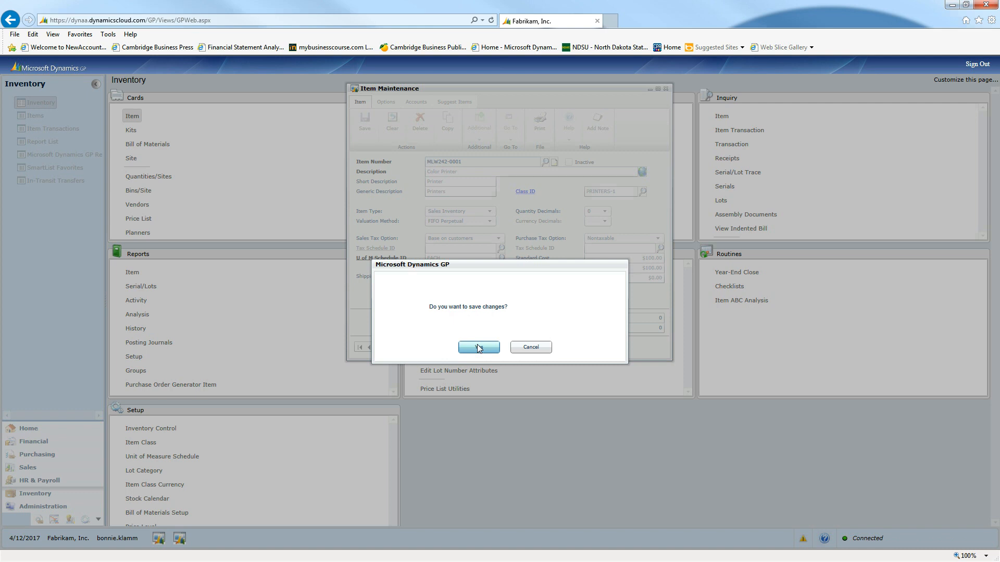
left_click(478, 347)
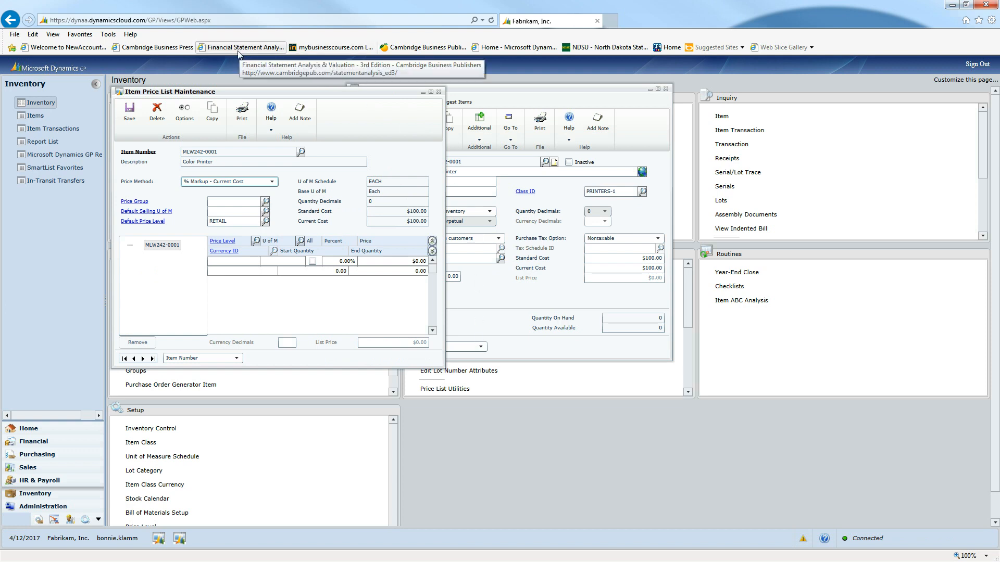
Use % Markup - Current Cost as the price method and set the default selling unit of measure to Each
left_click(273, 182)
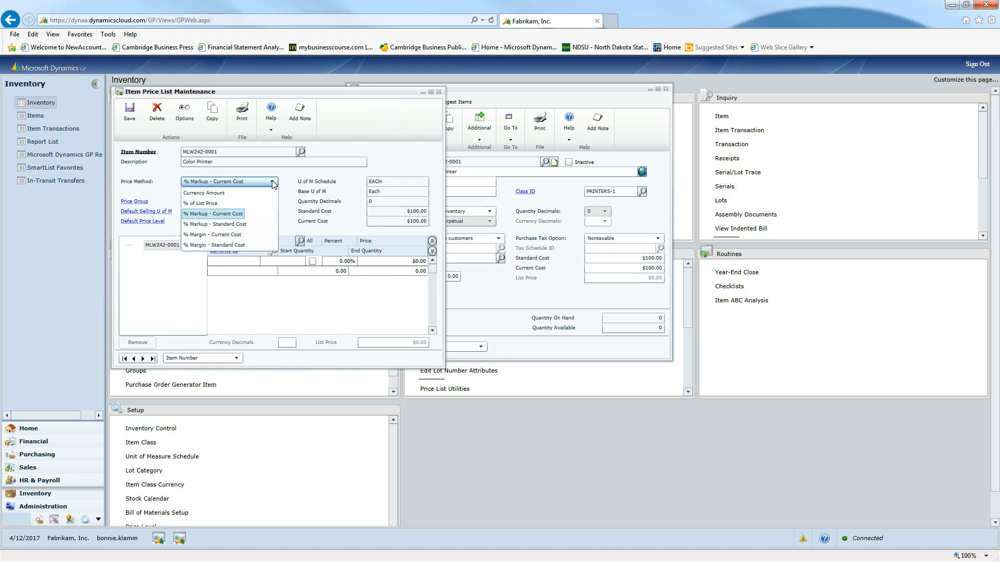
left_click(227, 214)
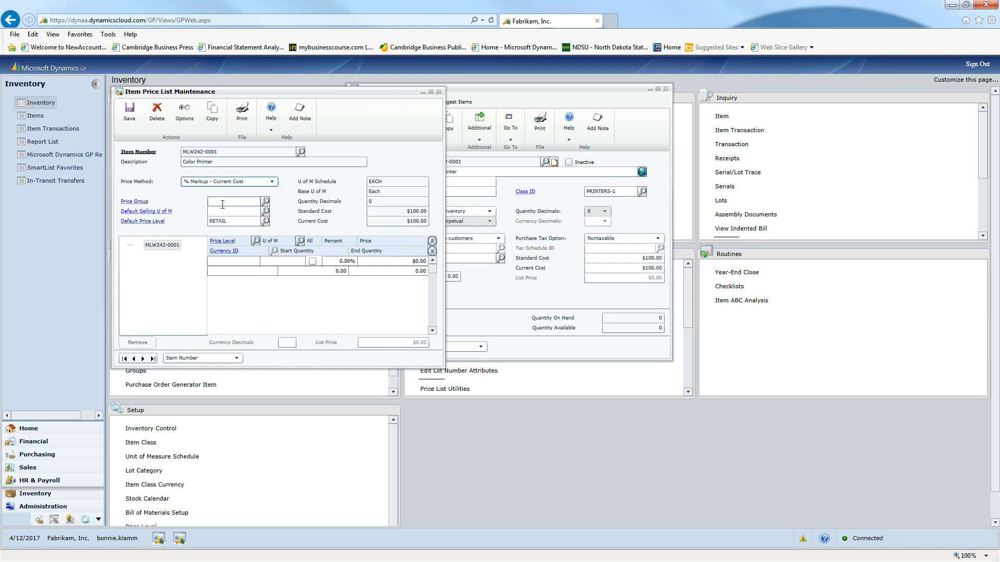
left_click(223, 211)
left_click(266, 212)
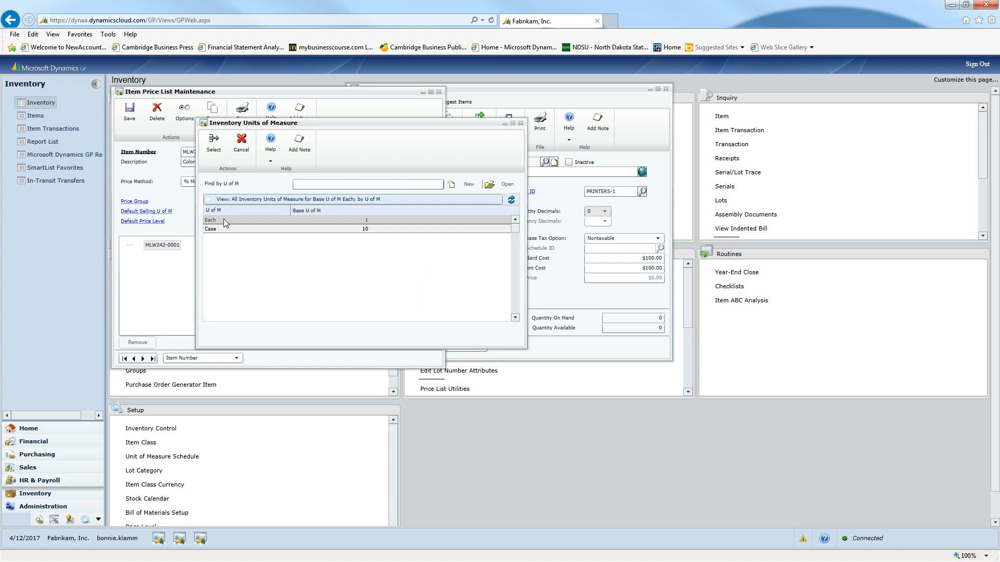
left_click(212, 142)
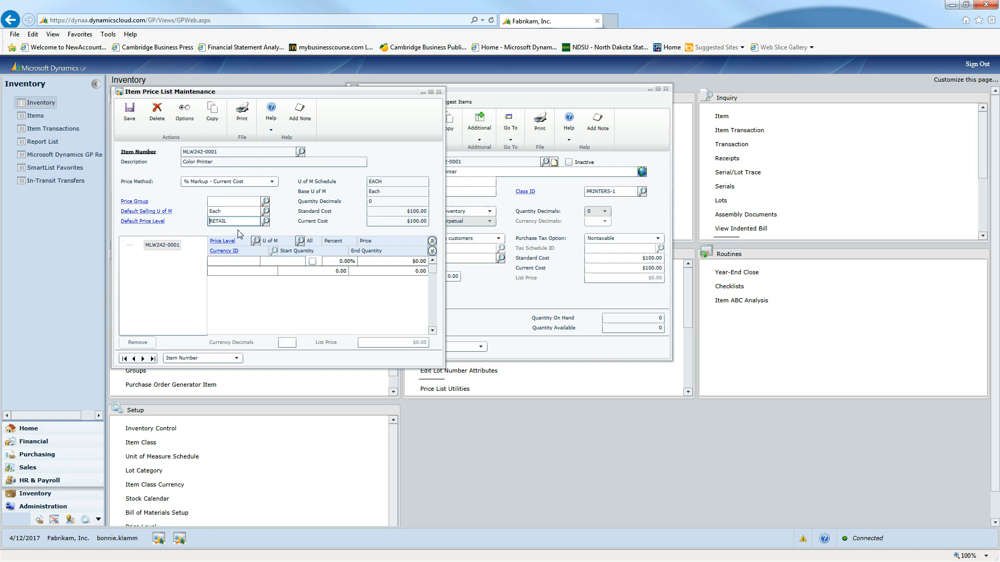
Add a first price list line with price level RETAIL and unit of measure Each
left_click(222, 262)
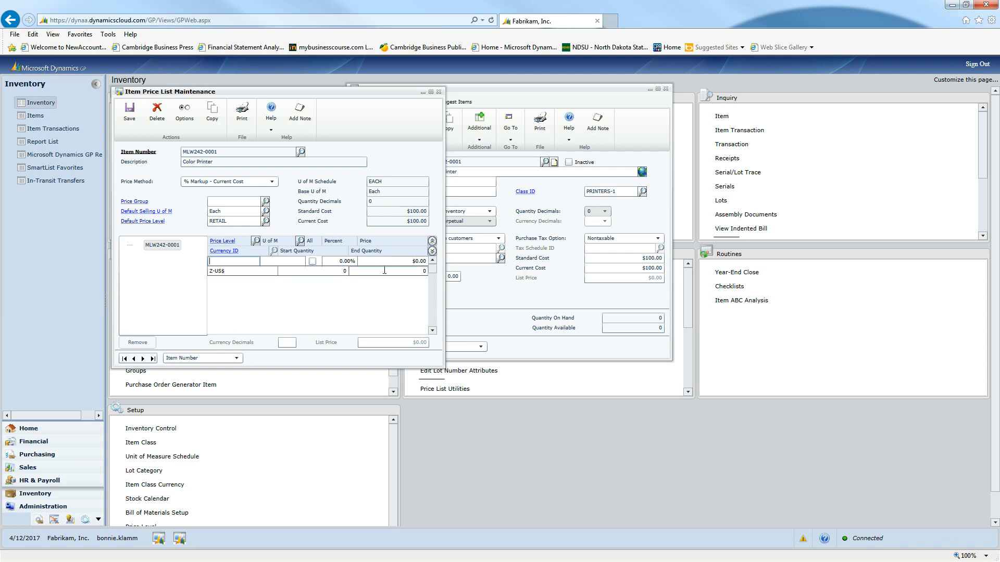
left_click(256, 241)
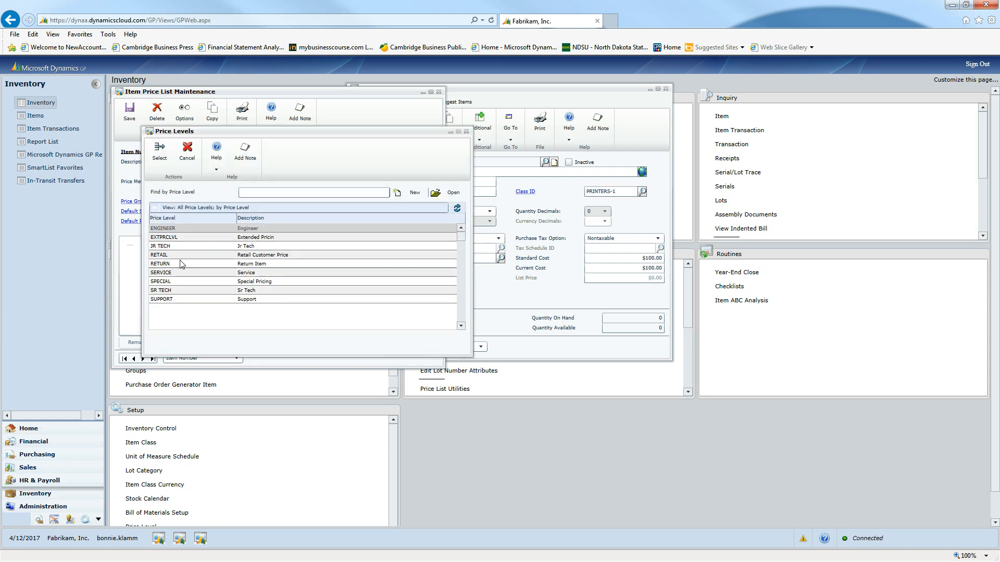
left_click(176, 255)
left_click(160, 151)
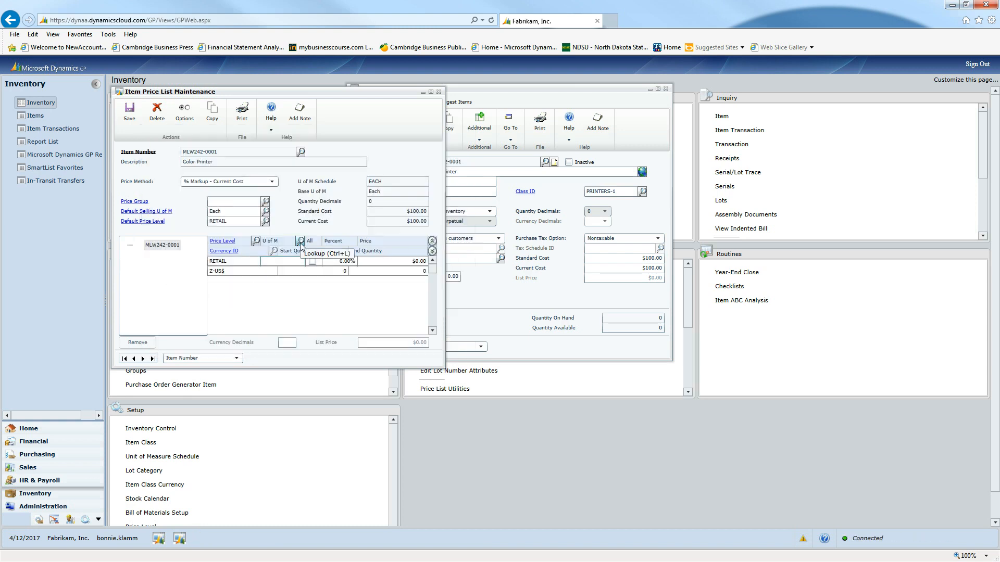
left_click(301, 242)
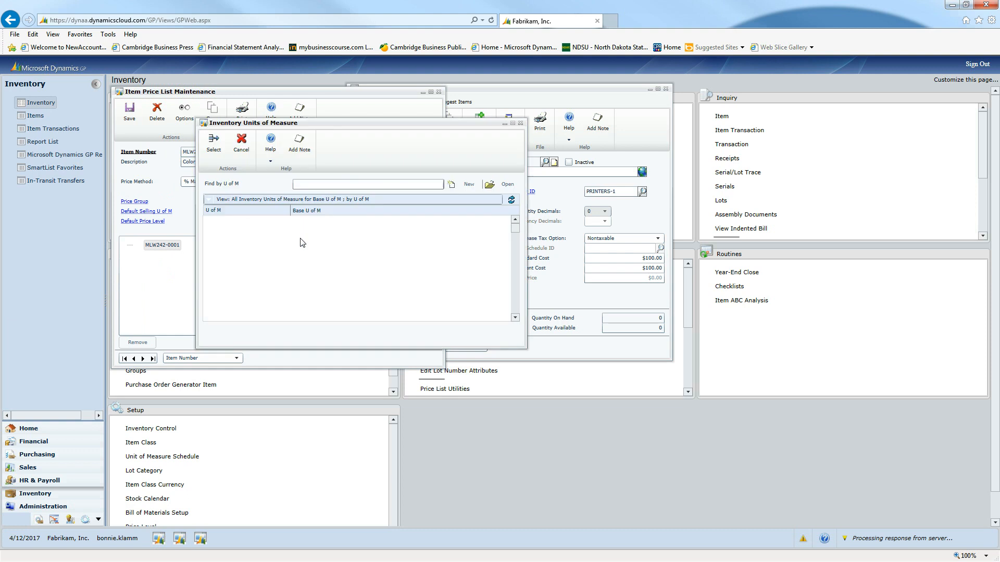
left_click(214, 144)
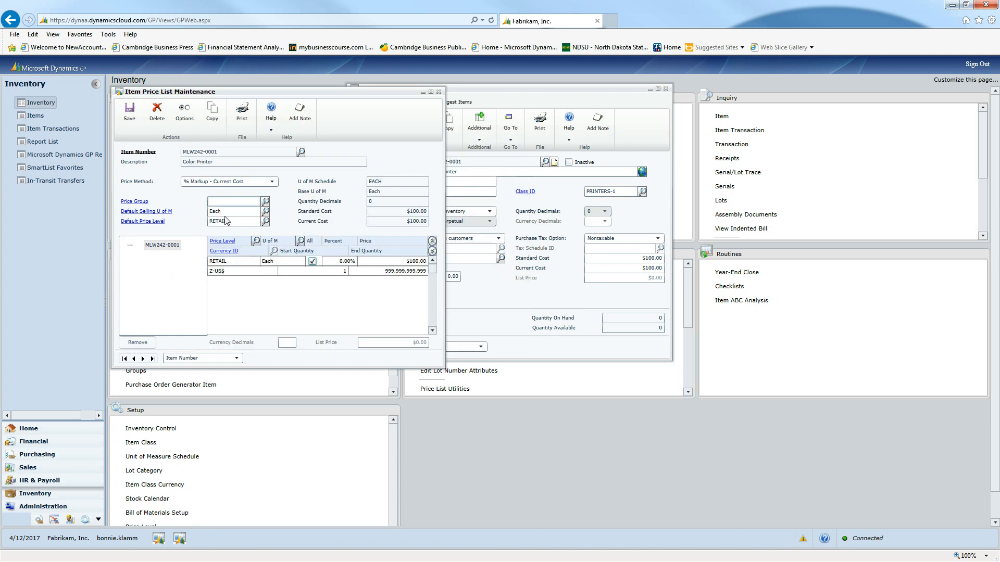
Set the markup on the RETAIL Each line to 130% and complete the line with its default quantity range
left_click(345, 261)
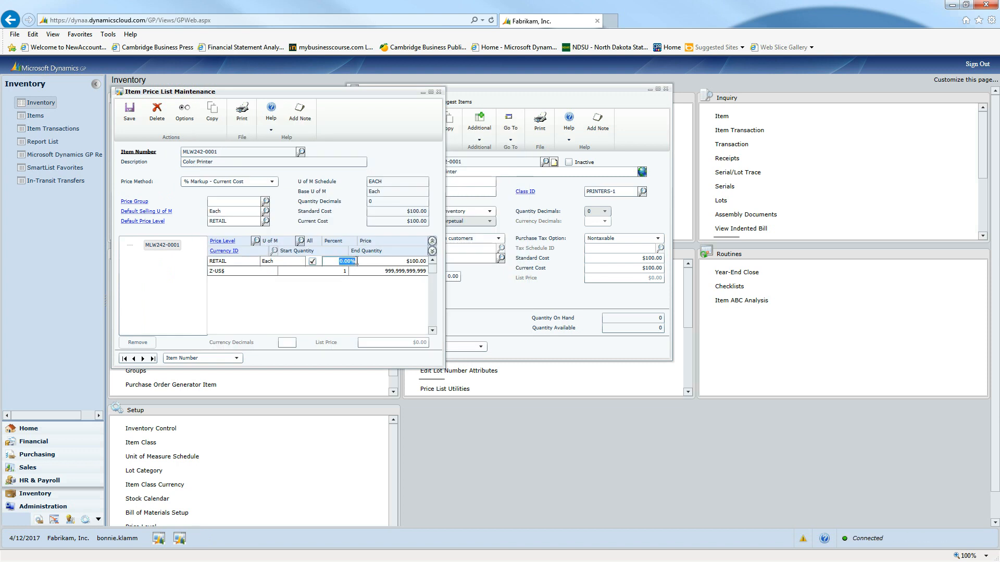
type("130")
key("Tab")
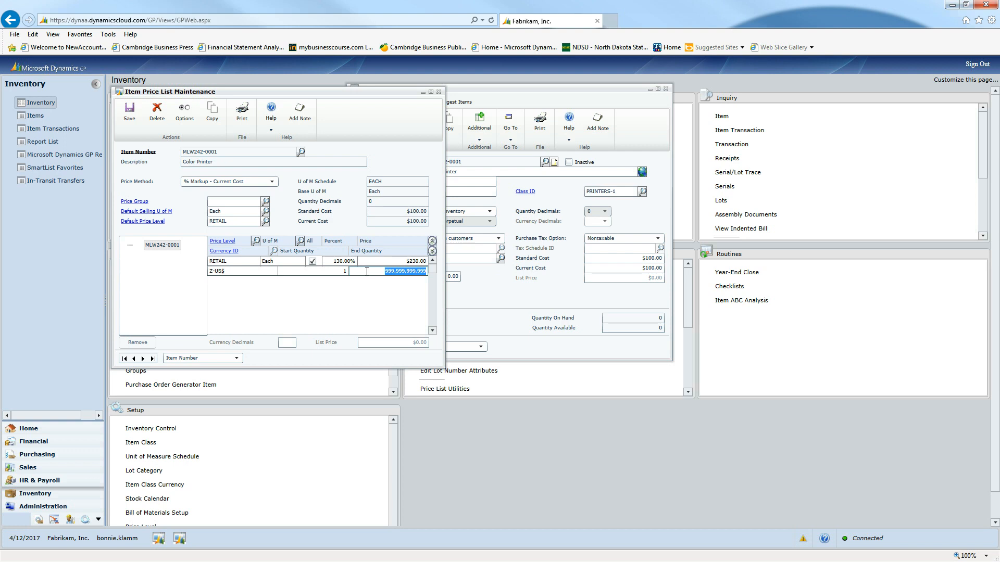
key("Tab")
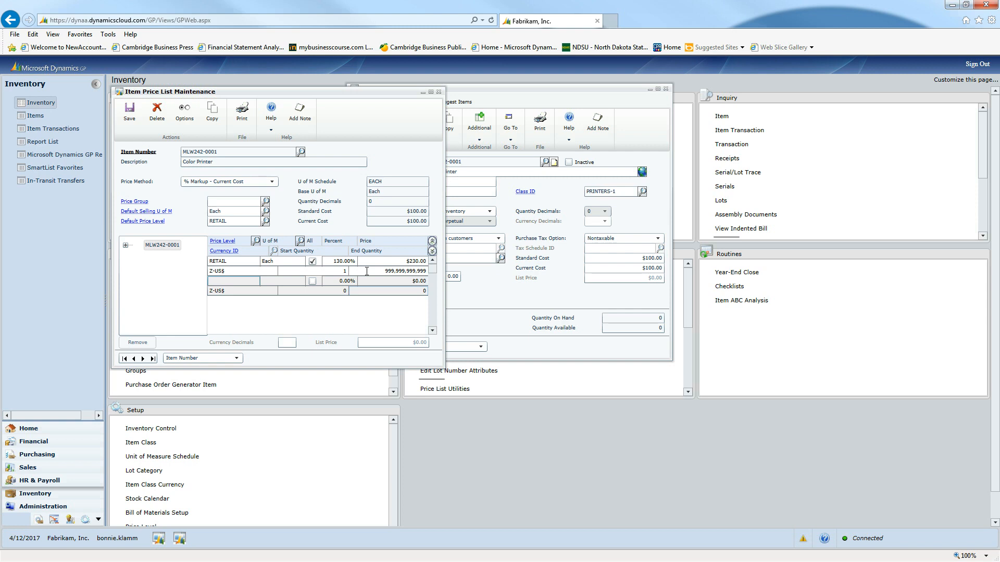
Add a second price list line with price level RETAIL and unit of measure Case
left_click(256, 241)
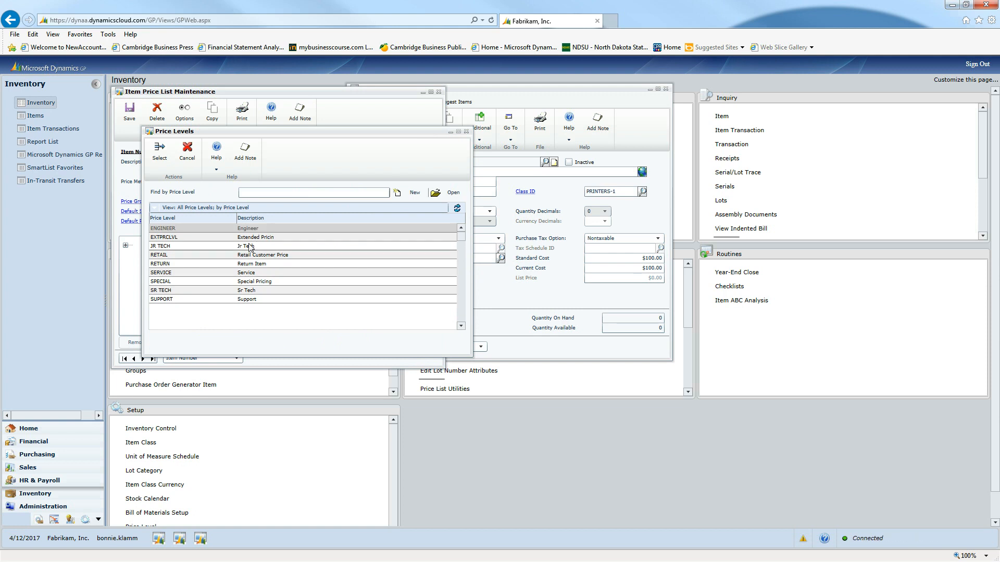
left_click(182, 255)
left_click(160, 151)
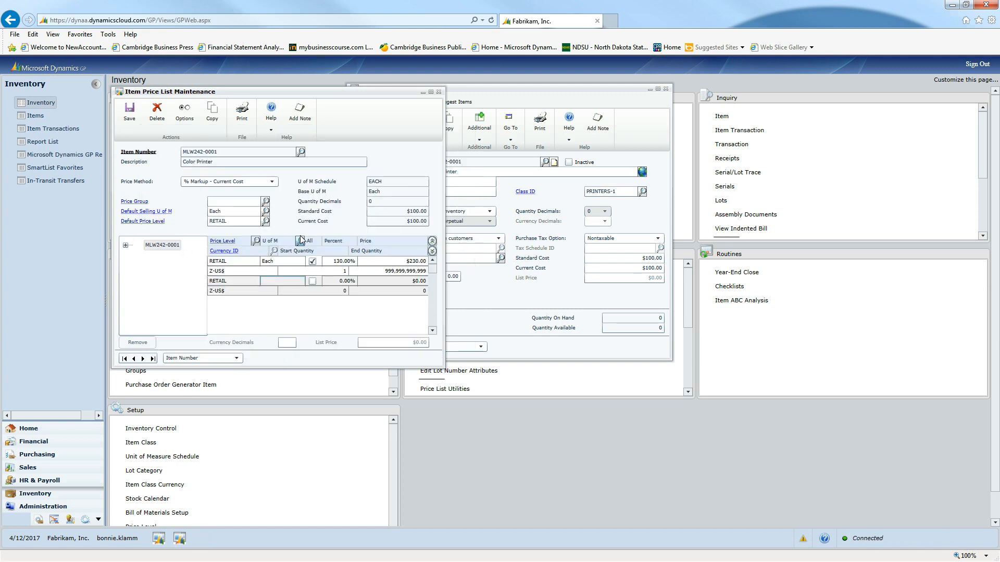
left_click(300, 242)
left_click(219, 230)
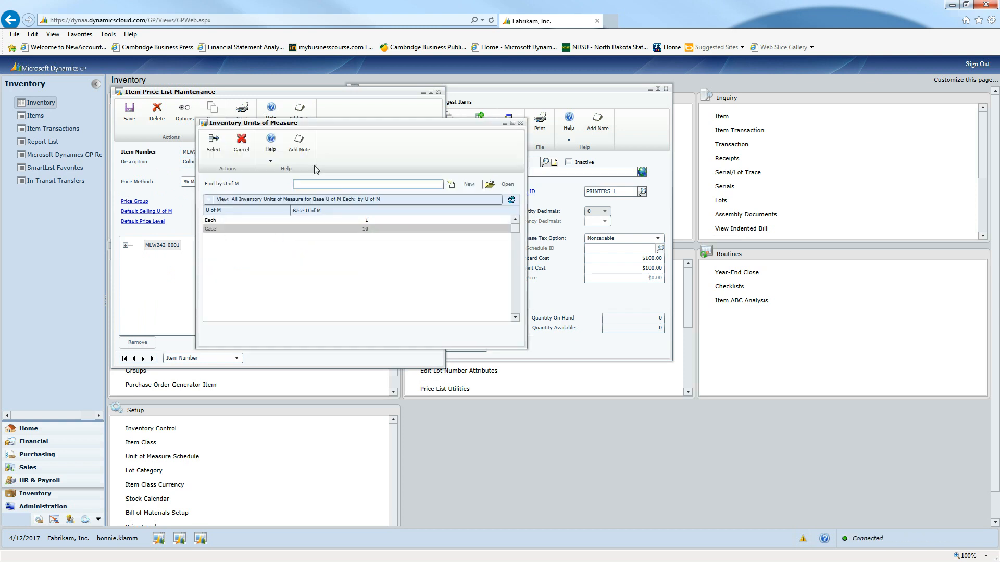
left_click(214, 142)
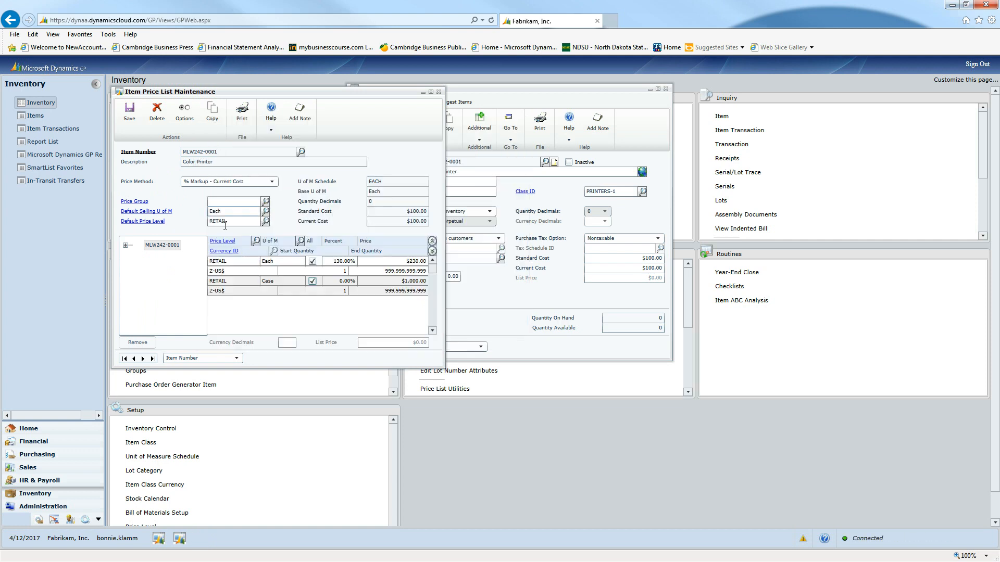
Set the markup on the RETAIL Case line to 120%, then save and close the item's price list
left_click(336, 282)
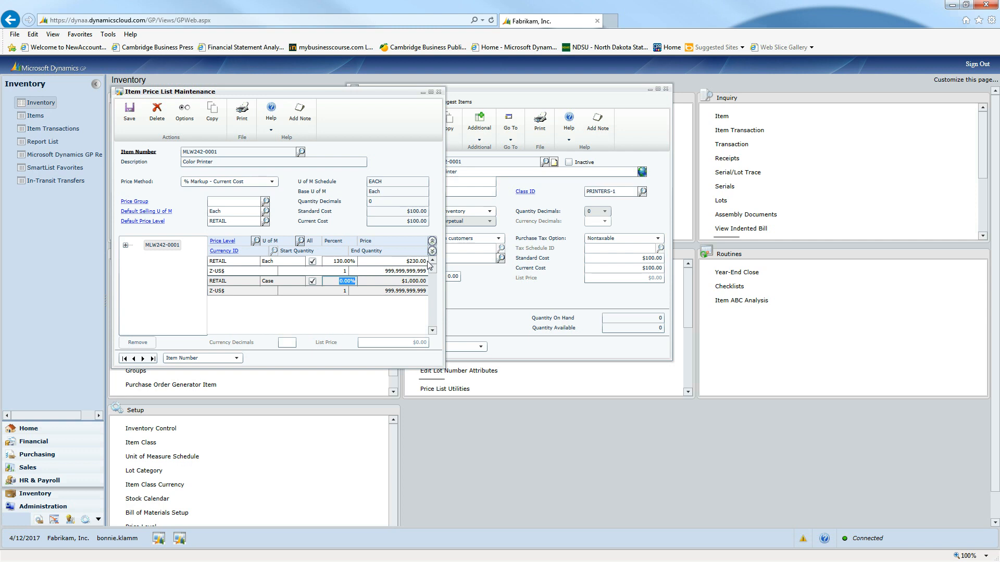
type("1.20")
type("0")
key("Tab")
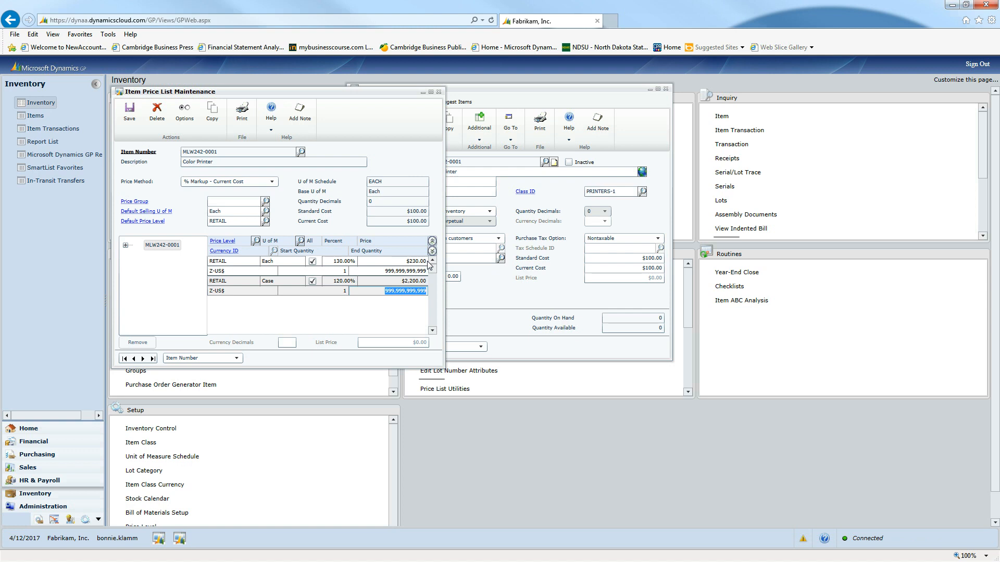
left_click(131, 116)
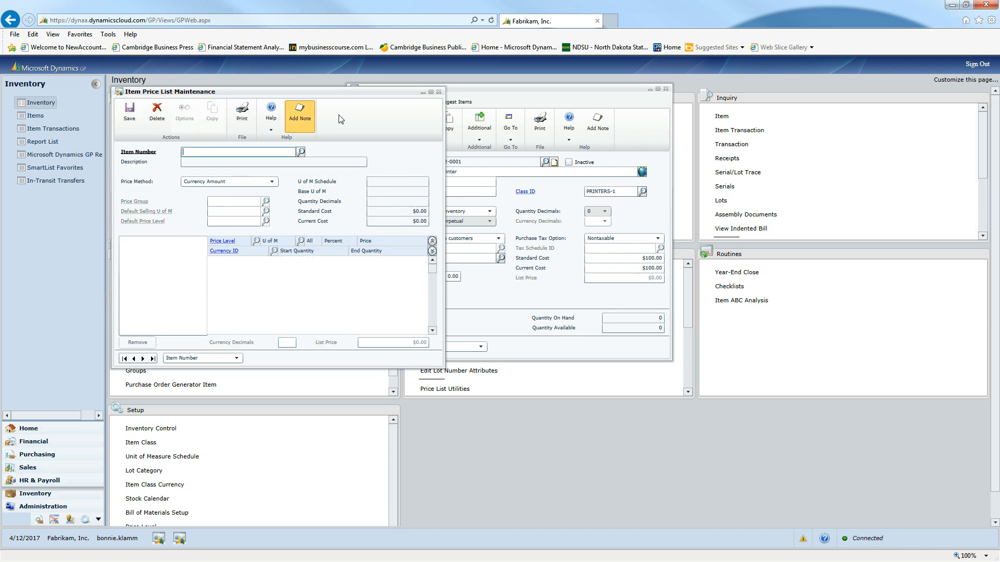
left_click(440, 93)
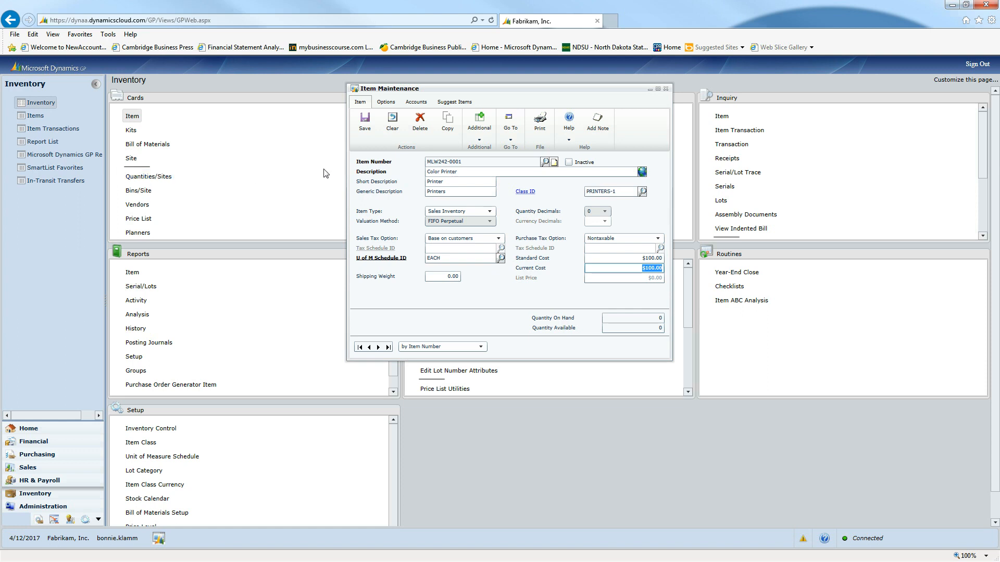
Open the item's Quantities/Sites record and set it to work with an individual site ID
left_click(511, 133)
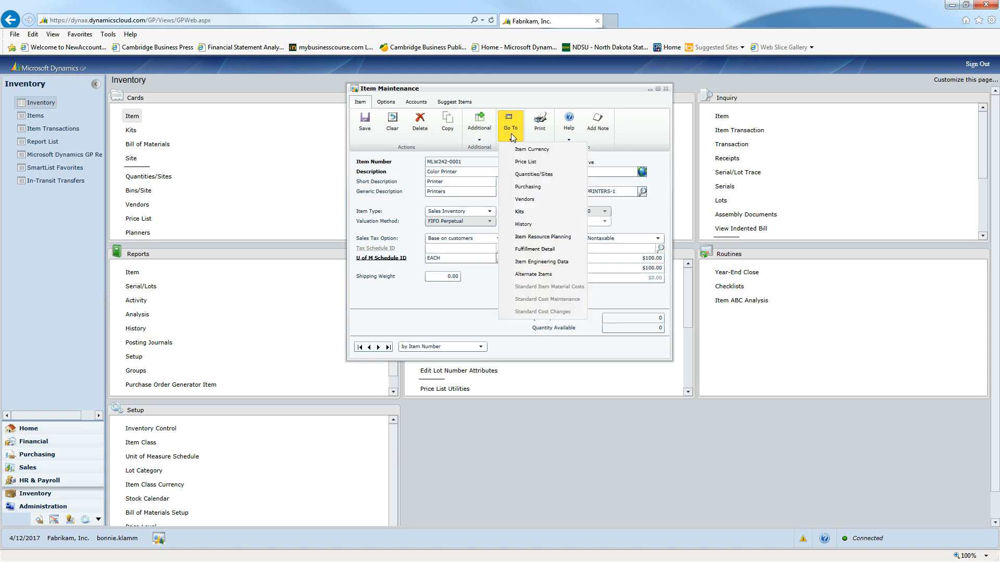
left_click(531, 176)
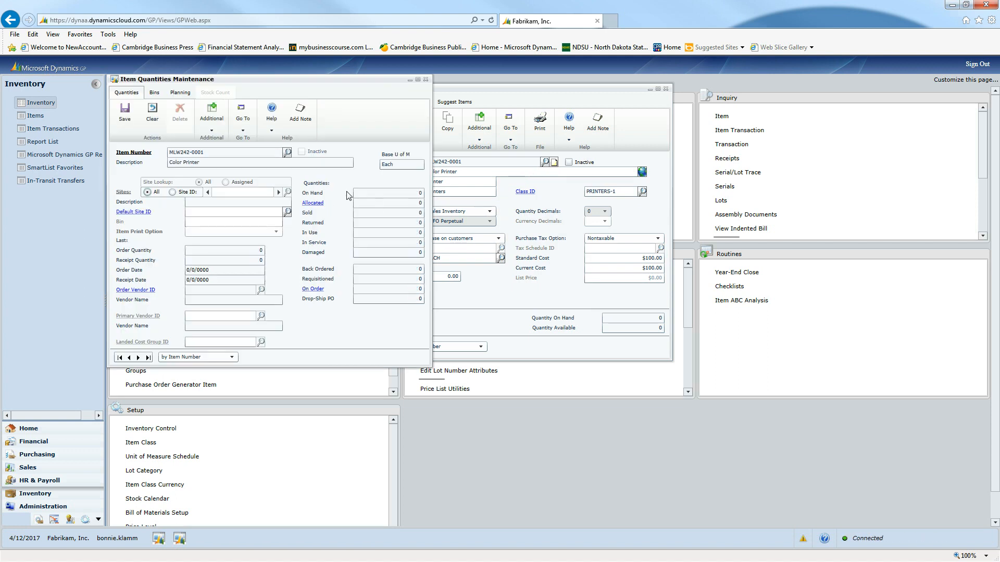
left_click_drag(301, 80, 526, 93)
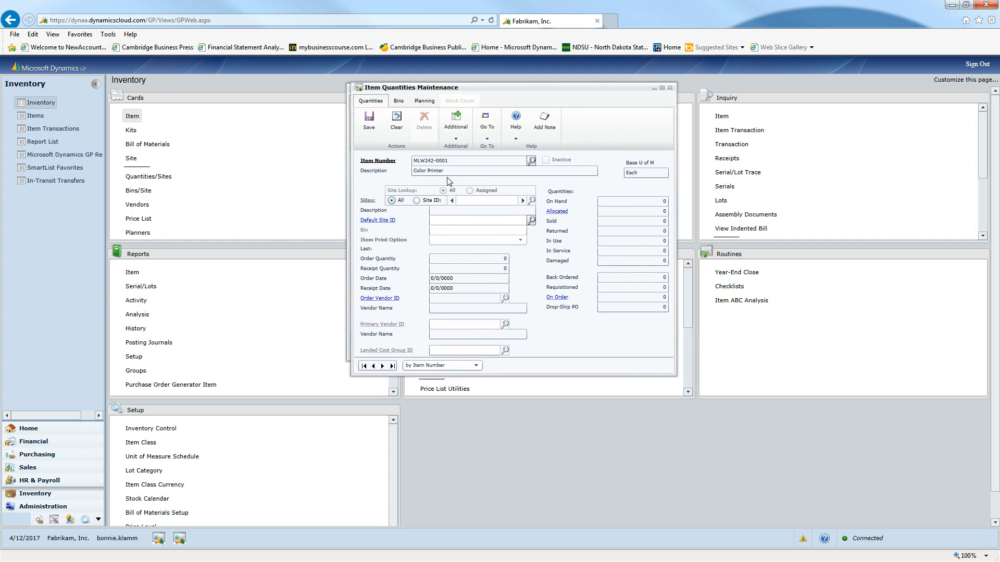
left_click(417, 201)
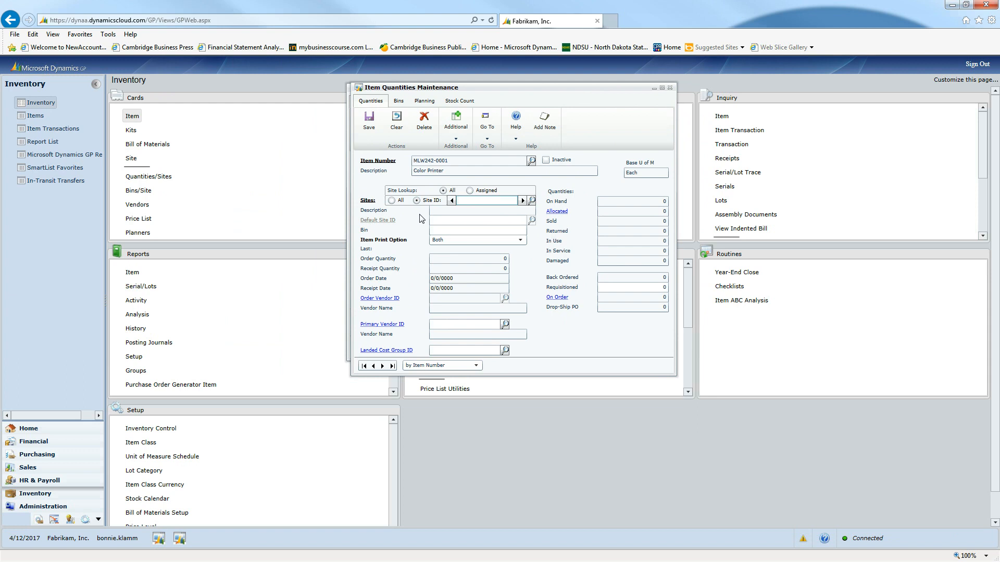
Assign the item to the WAREHOUSE site, then save and close the item quantities record
left_click(532, 201)
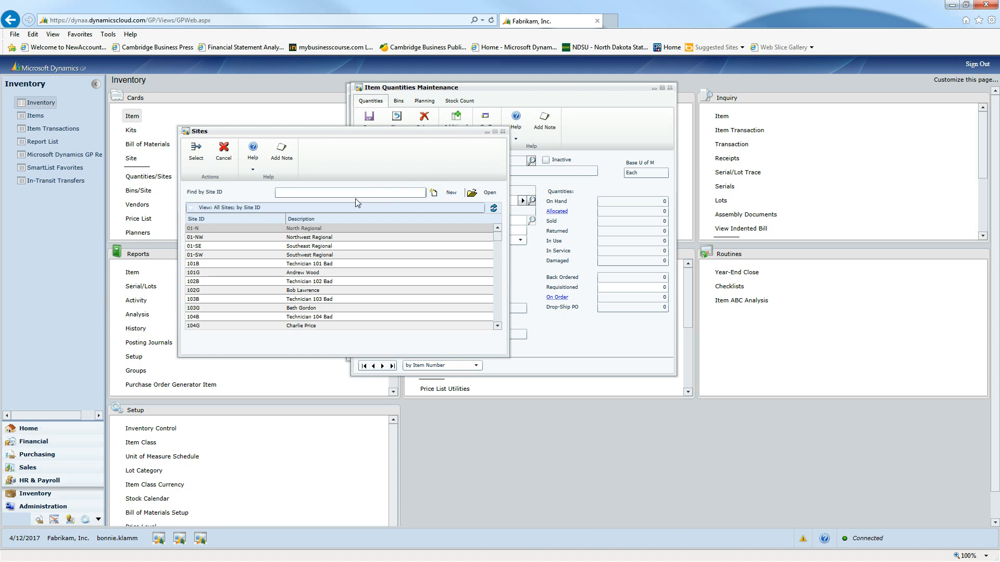
left_click(322, 193)
type("WAREHOUSE")
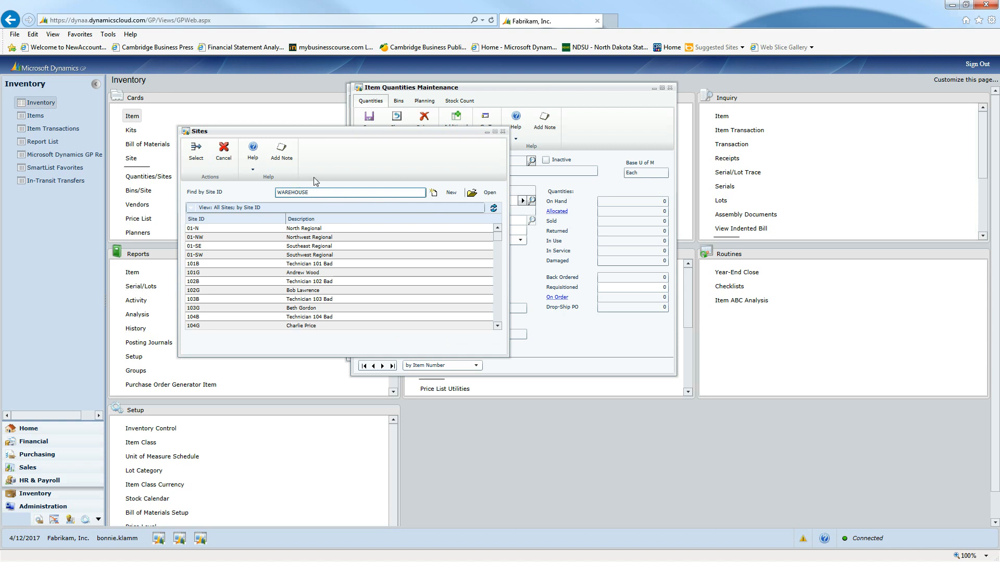
key("Tab")
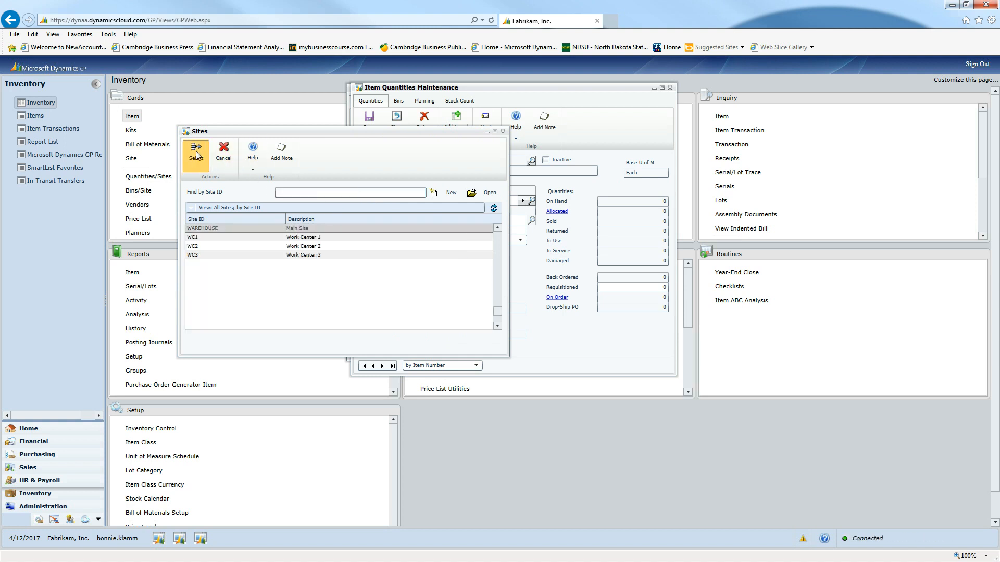
left_click(198, 155)
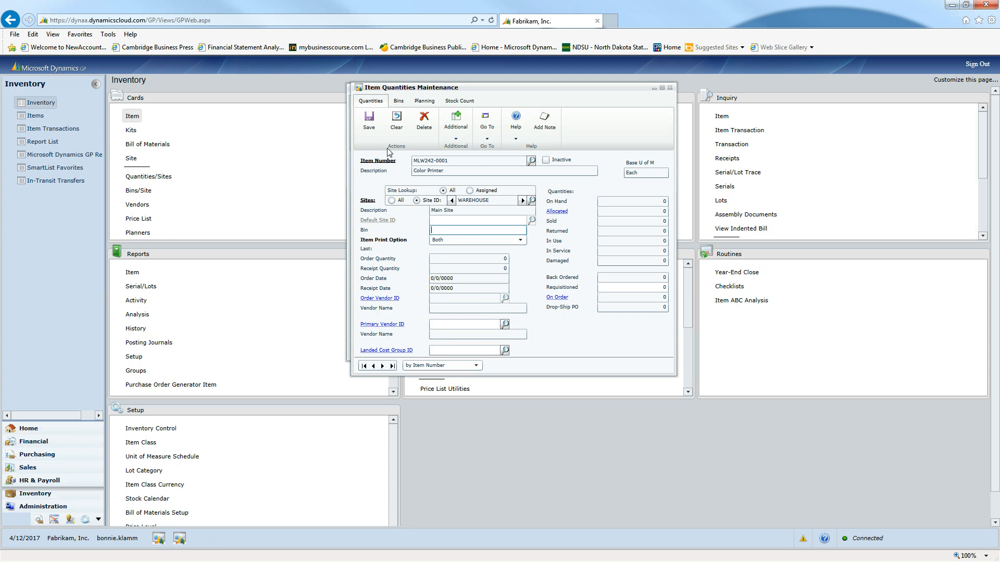
left_click(369, 125)
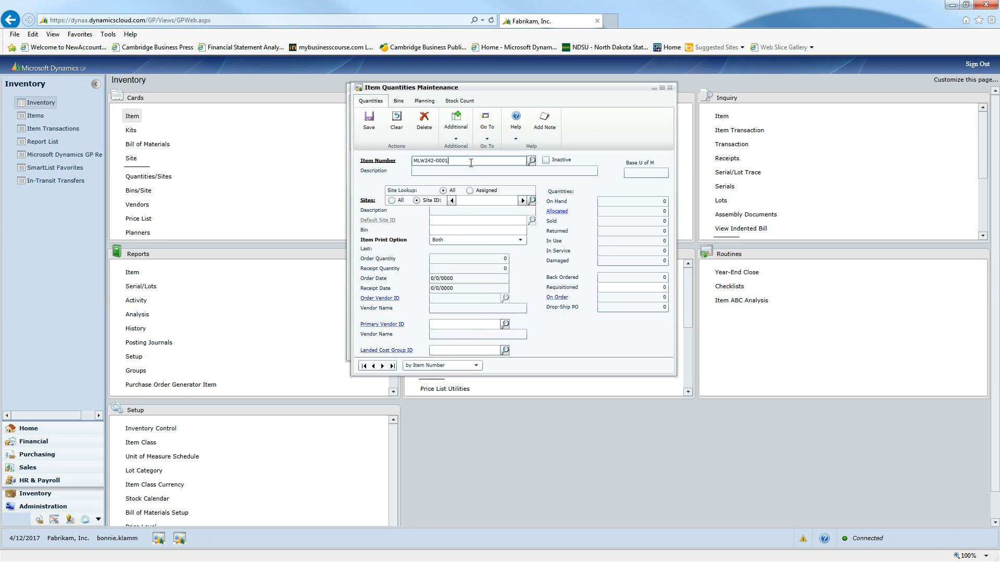
left_click(485, 138)
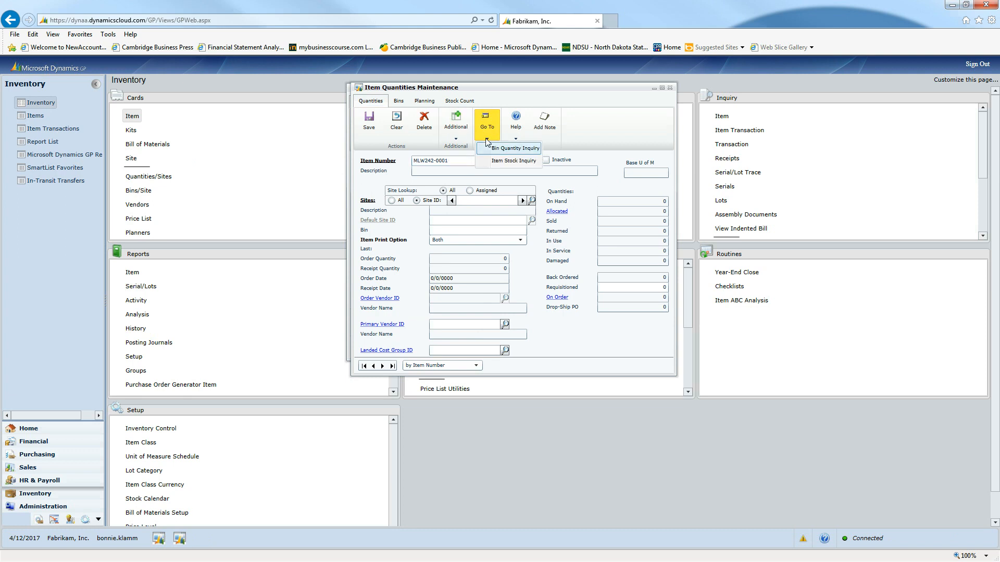
left_click(377, 100)
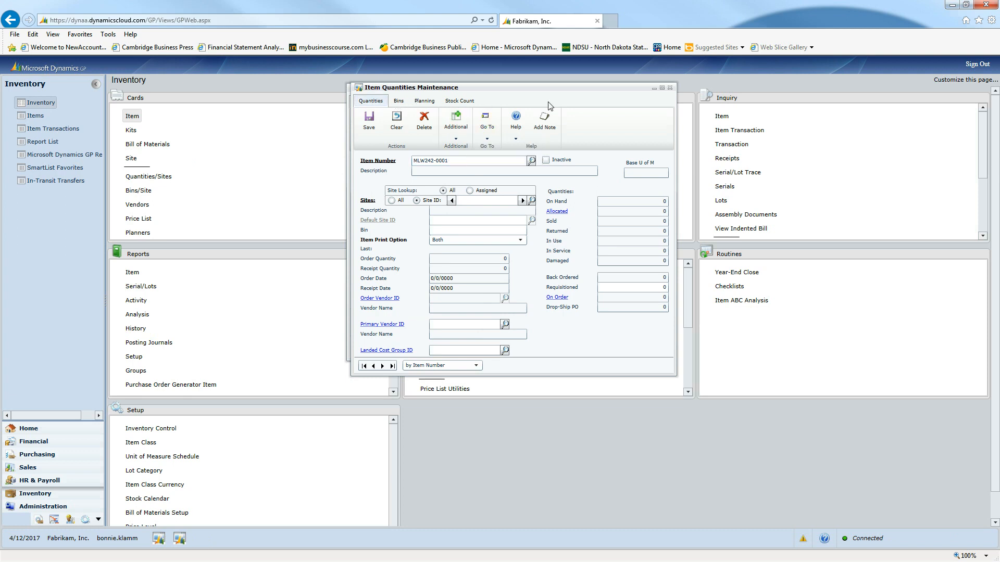
left_click(670, 88)
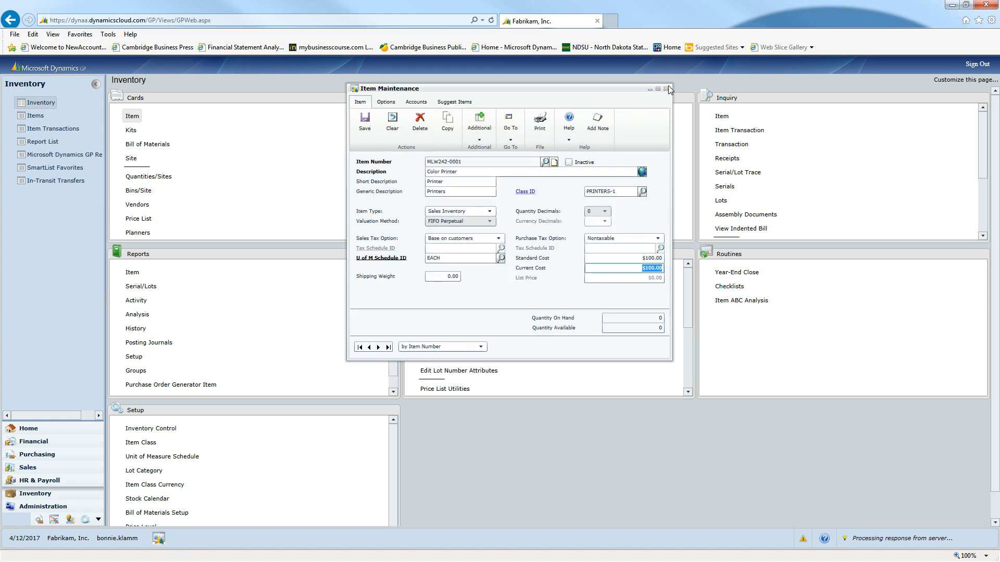
Reopen the item's Quantities/Sites record for all sites and choose WAREHOUSE as the default site ID
left_click(510, 137)
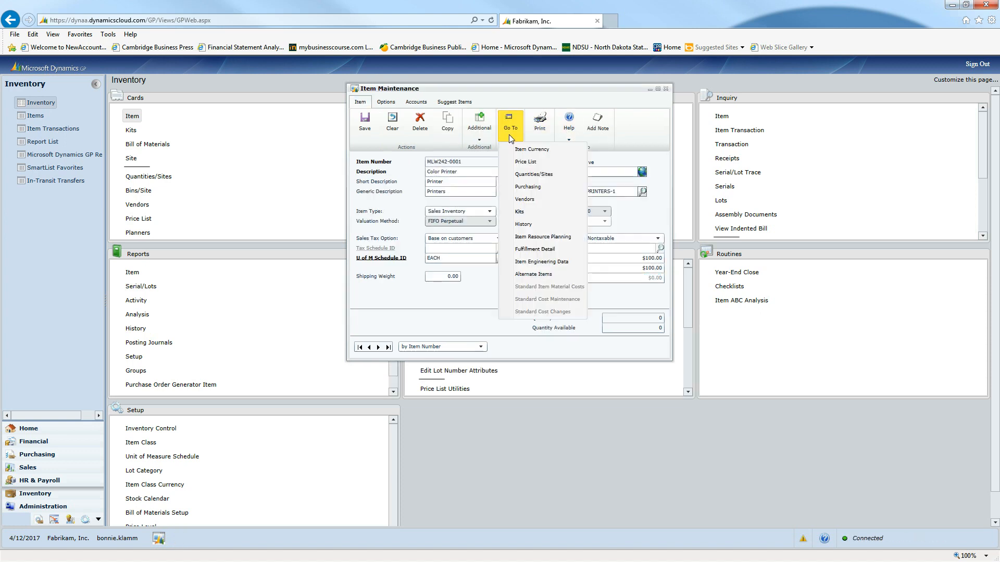
left_click(520, 177)
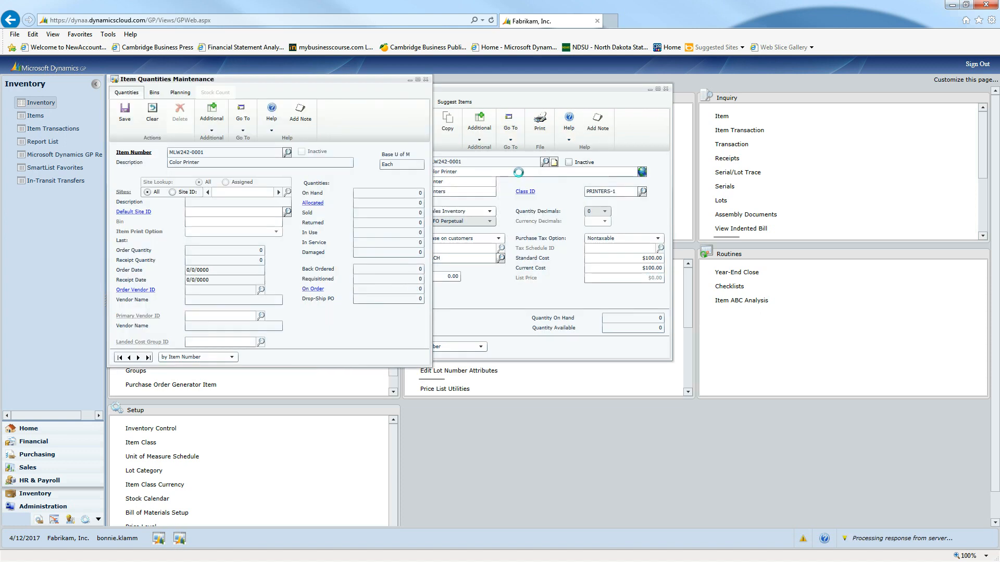
left_click_drag(375, 87, 616, 108)
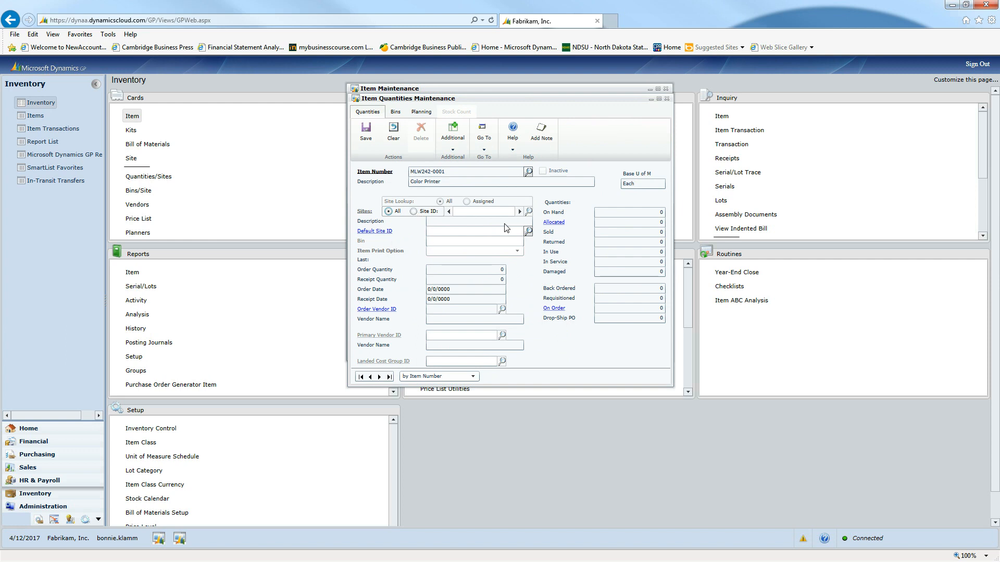
left_click(527, 231)
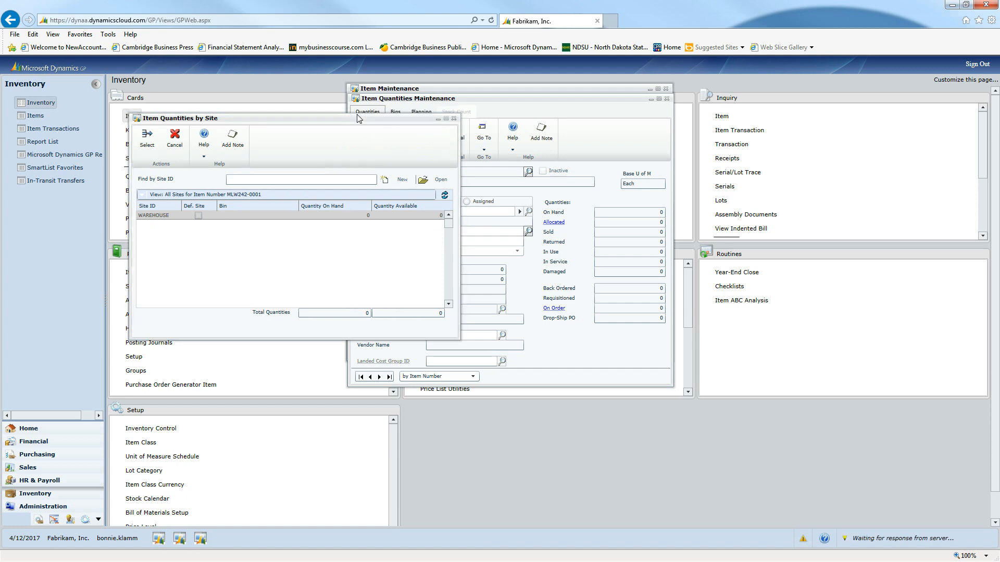
left_click_drag(364, 117, 571, 255)
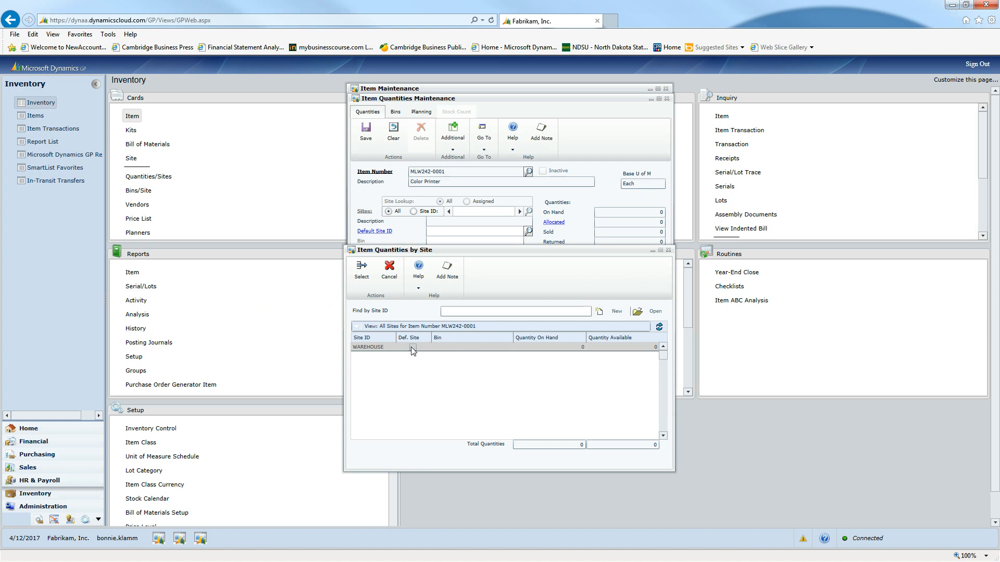
left_click(363, 271)
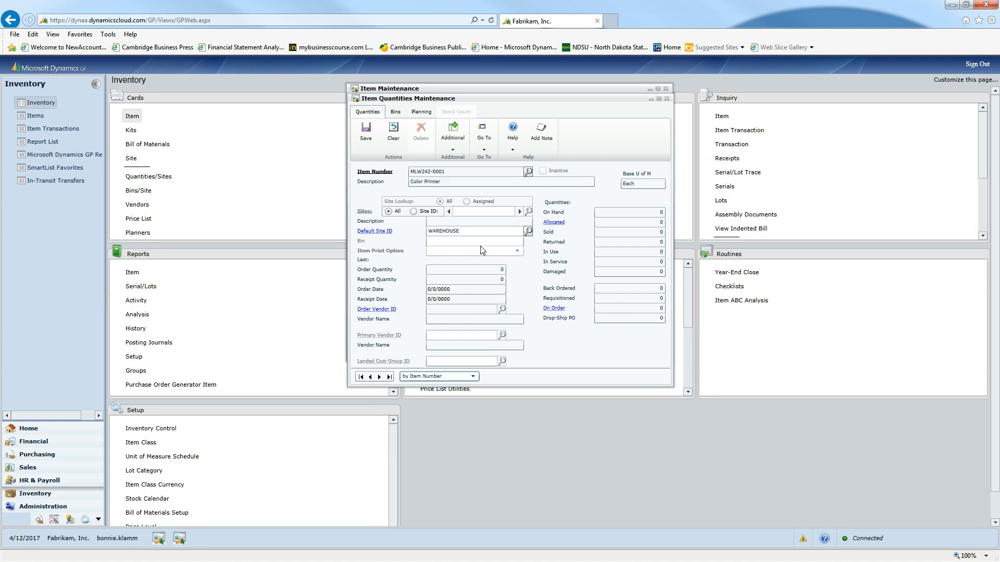
Save the item quantities record and the item record, closing both windows
left_click(369, 135)
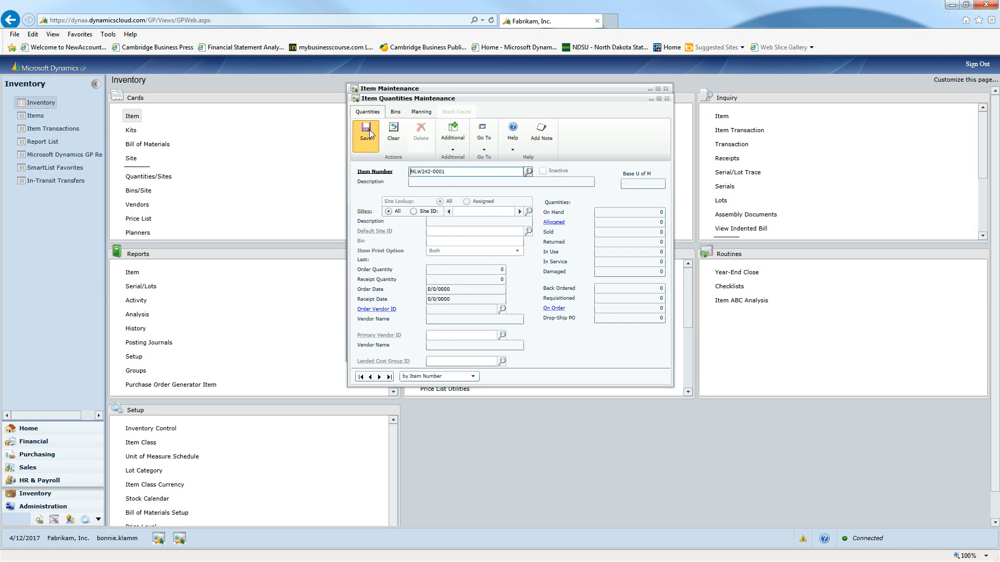
left_click(667, 100)
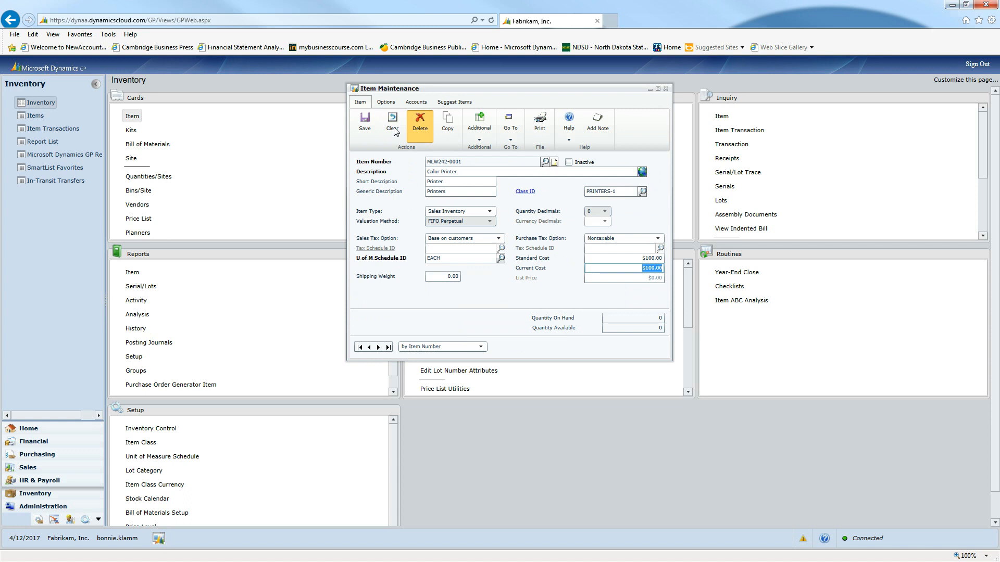
left_click(366, 125)
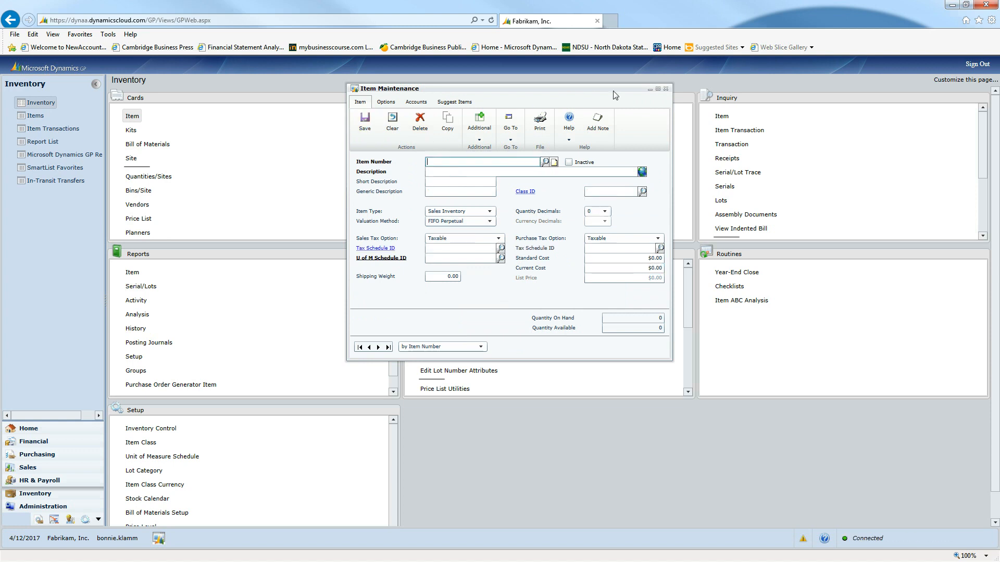
left_click(666, 89)
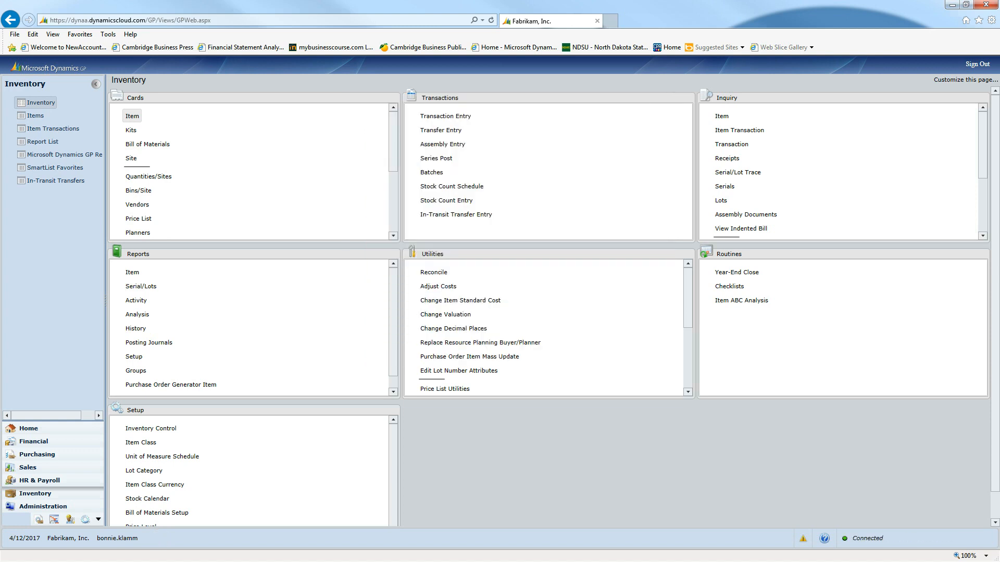